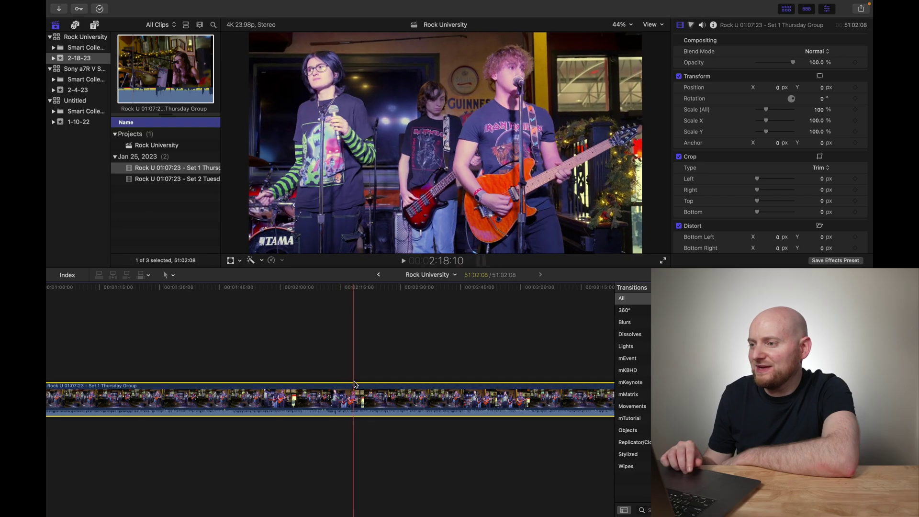
# - Move the playhead in the concert clip to 2:20:09, where the singers face forward
pyautogui.click(362, 384)
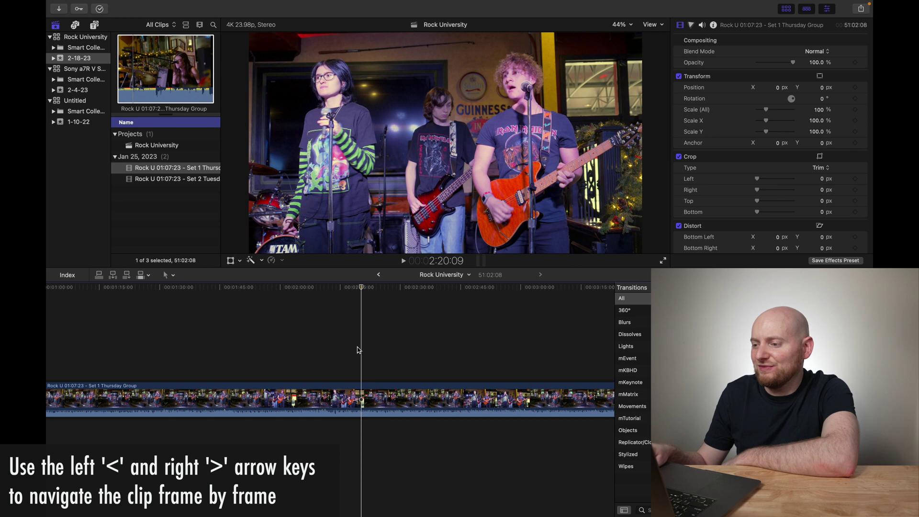
pyautogui.press('Left')
pyautogui.press('Left')
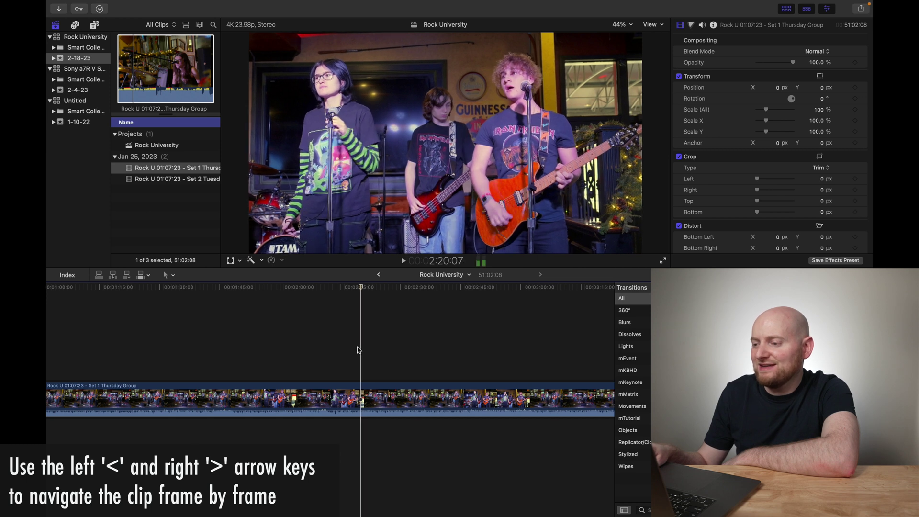
pyautogui.press('Right')
pyautogui.press('Right')
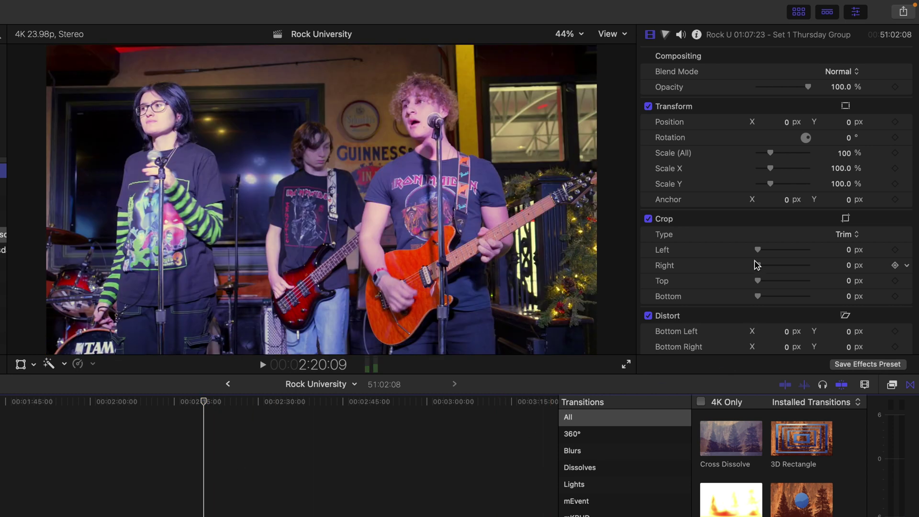
pyautogui.click(905, 13)
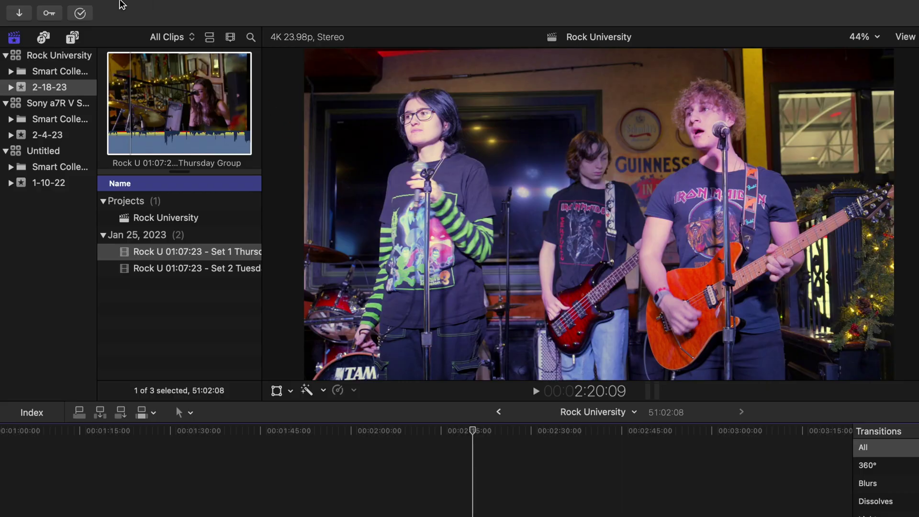
# - Delete the Save Current Frame share destination, then drag it back in from the destination icons
pyautogui.click(116, 7)
pyautogui.moveTo(162, 183)
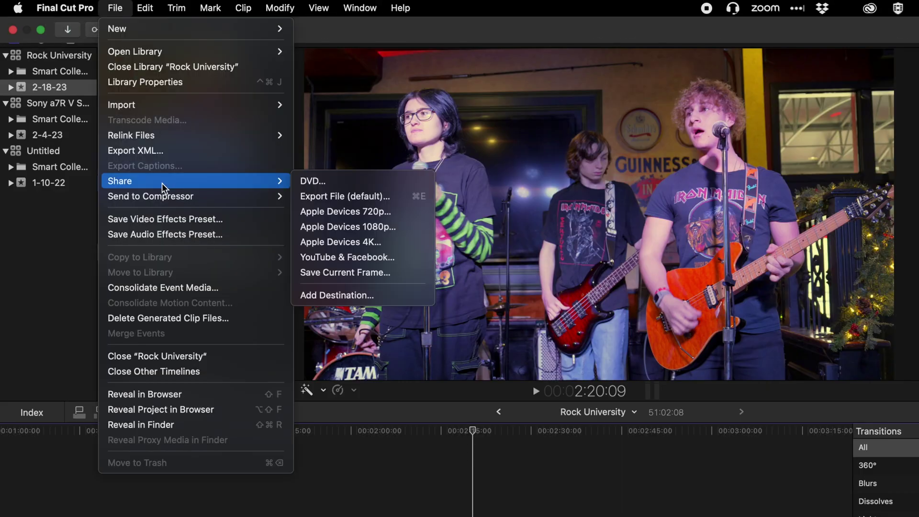
pyautogui.click(329, 295)
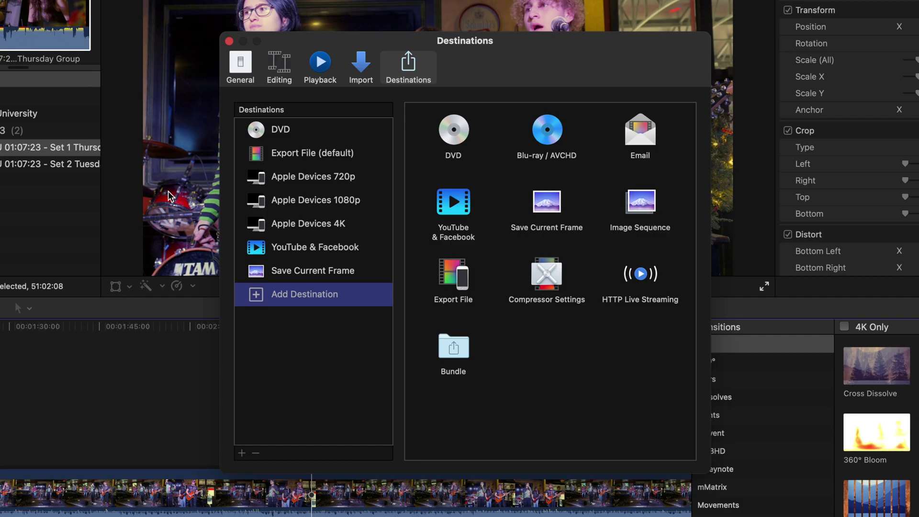
pyautogui.click(313, 275)
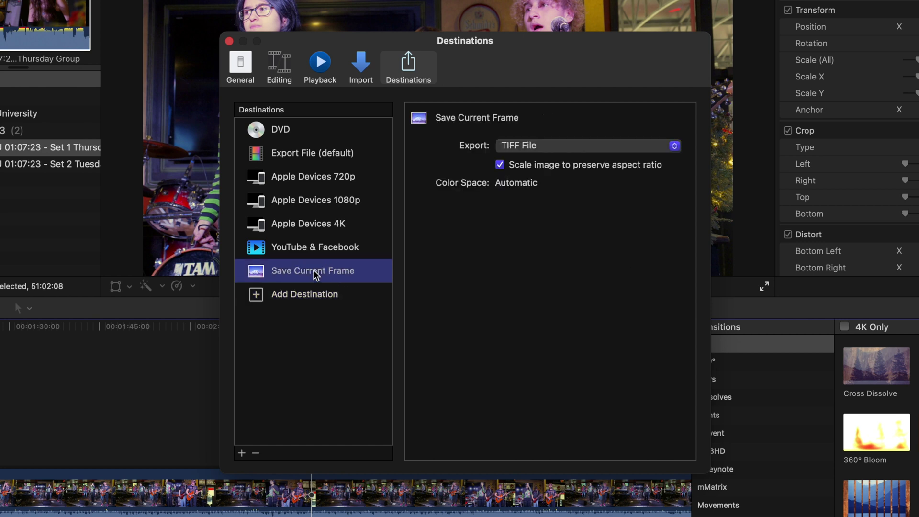
pyautogui.click(256, 453)
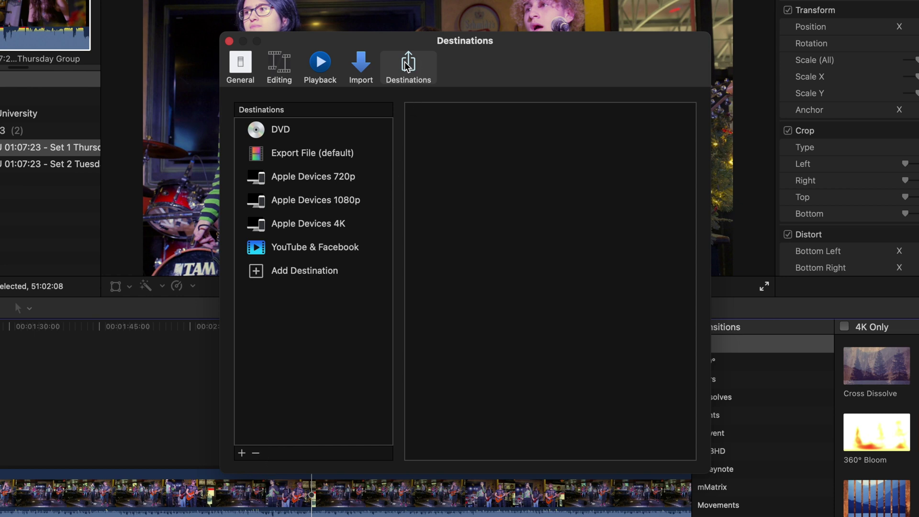
pyautogui.click(242, 453)
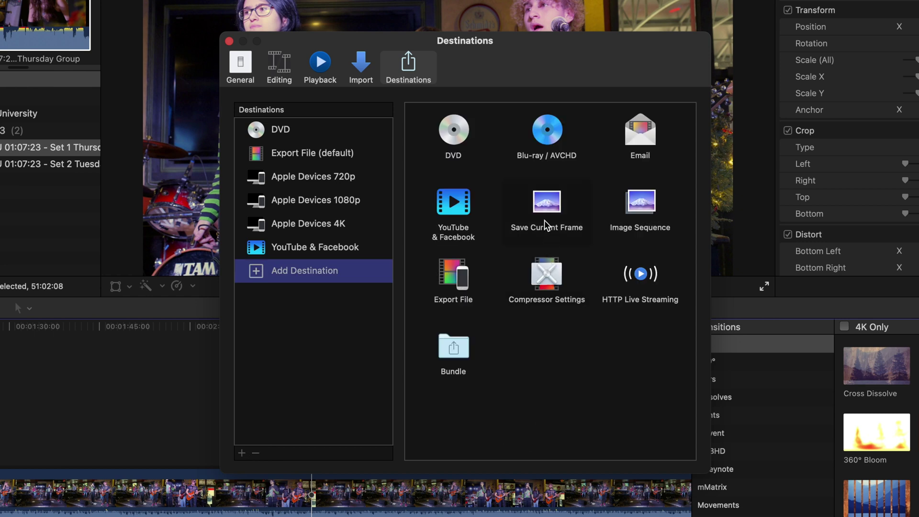
pyautogui.moveTo(545, 204); pyautogui.dragTo(320, 254)
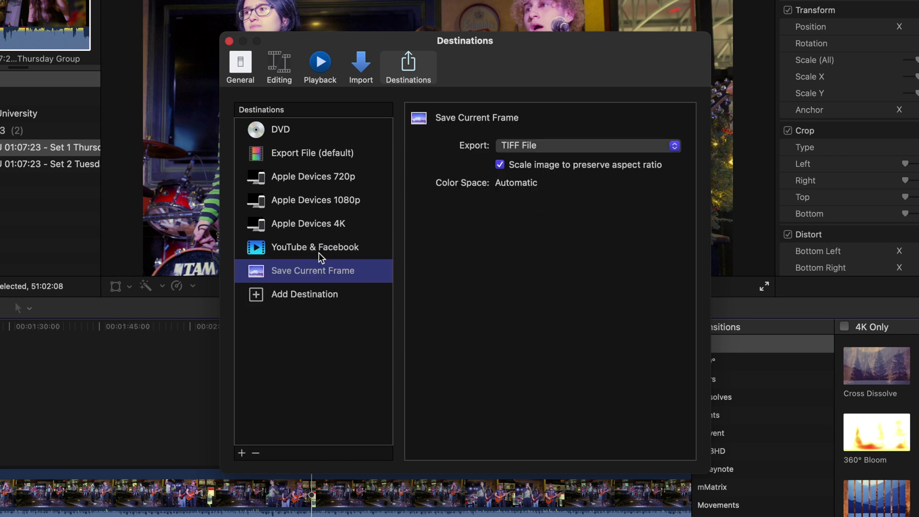
# - Close the destination settings and switch viewer playback from Proxy Preferred to Optimized/Original media
pyautogui.click(229, 41)
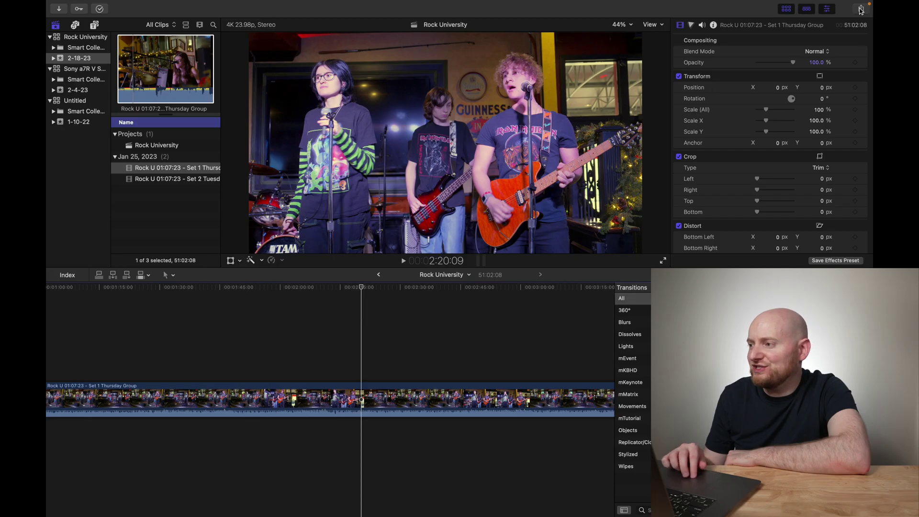
pyautogui.click(862, 9)
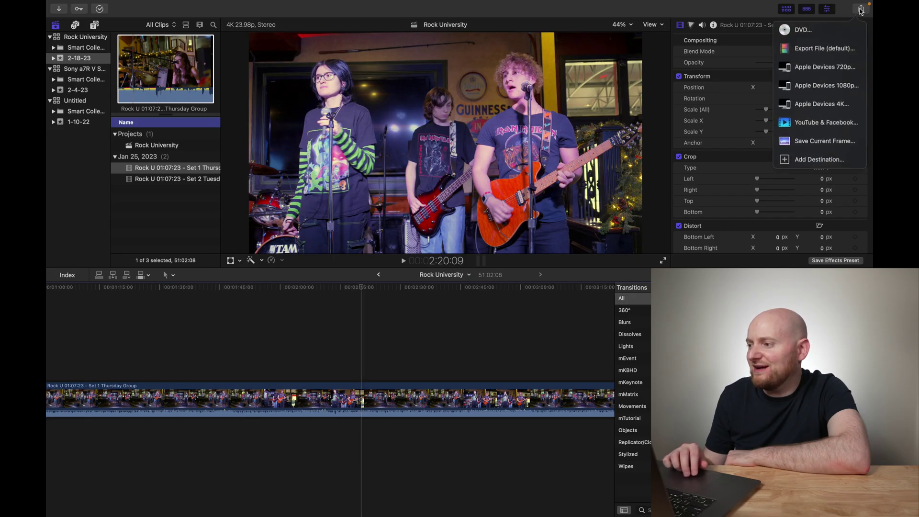
pyautogui.click(798, 142)
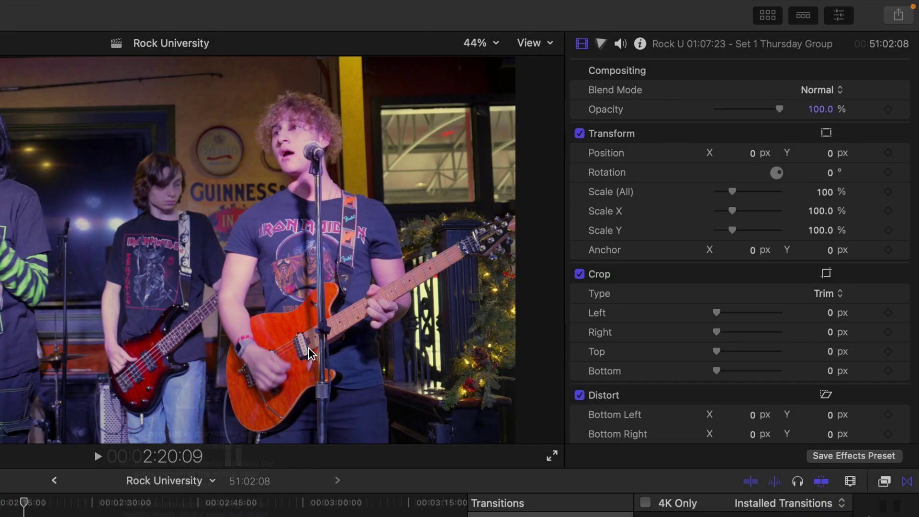
pyautogui.click(543, 43)
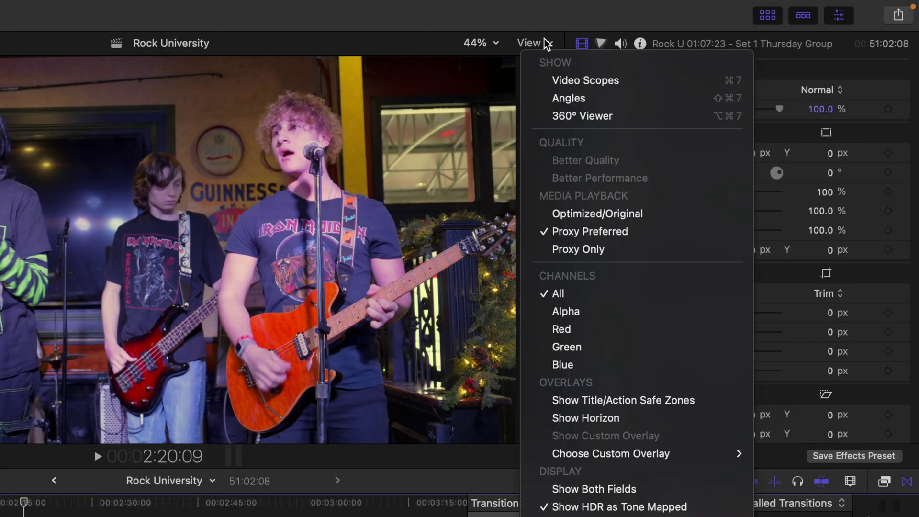
pyautogui.click(555, 213)
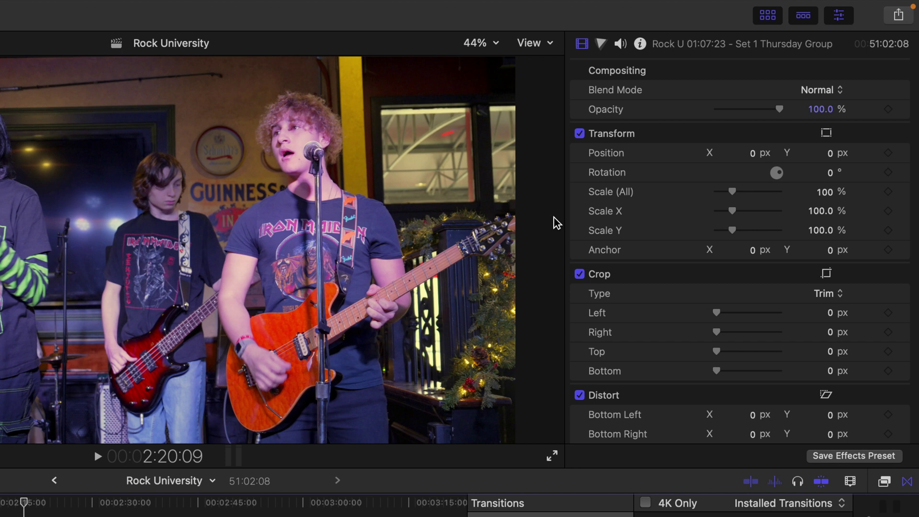
# - Start Save Current Frame, name the still RU-1, and clear its description and tags
pyautogui.click(897, 15)
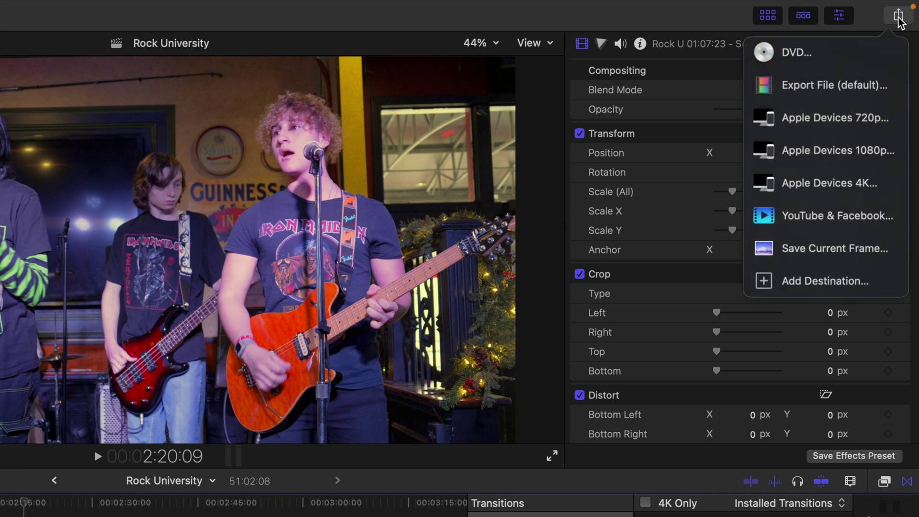
pyautogui.click(809, 249)
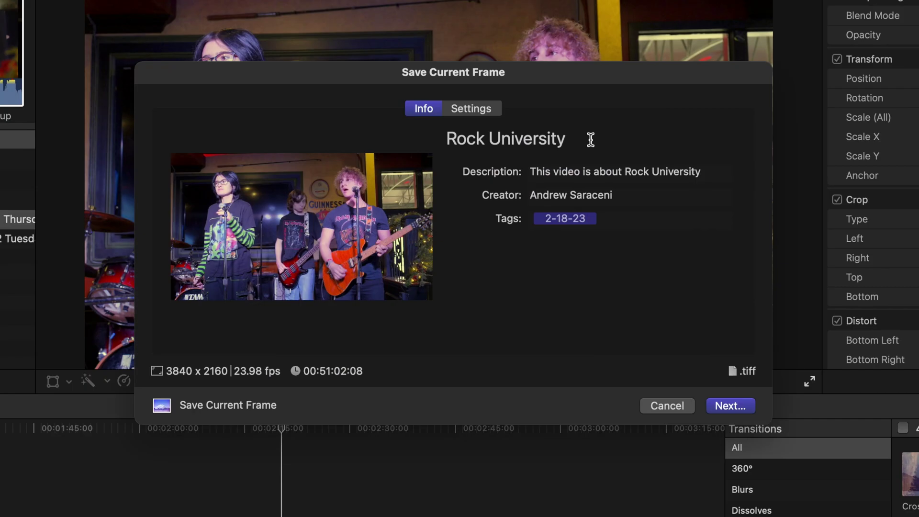
pyautogui.moveTo(334, 213); pyautogui.dragTo(229, 210)
pyautogui.press('BackSpace')
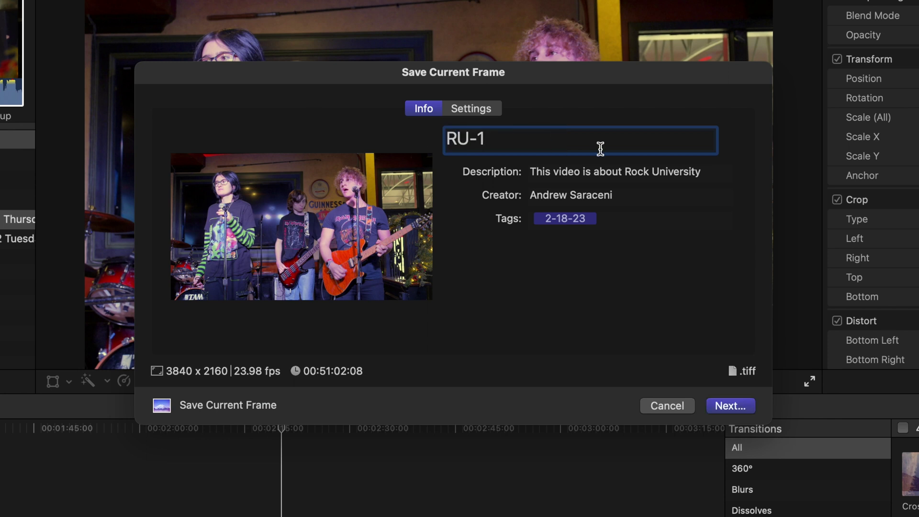
pyautogui.moveTo(716, 173); pyautogui.dragTo(511, 172)
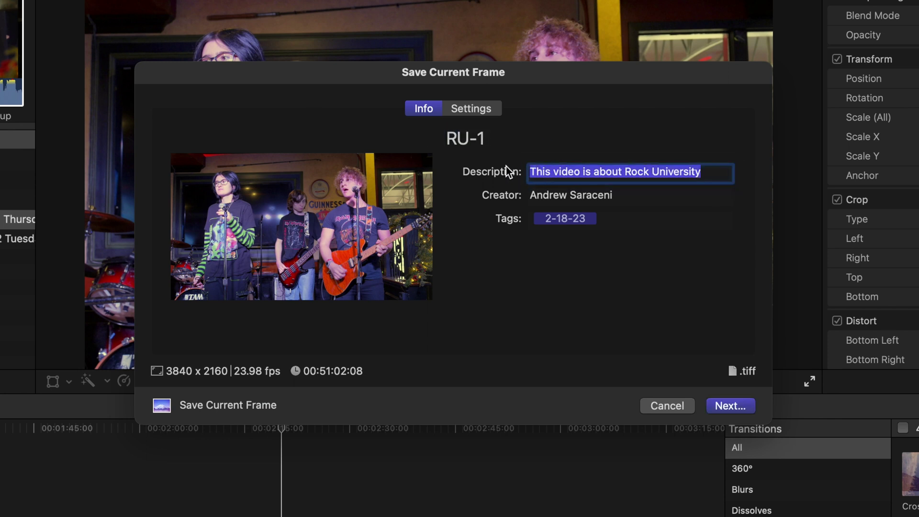
pyautogui.press('BackSpace')
pyautogui.click(566, 221)
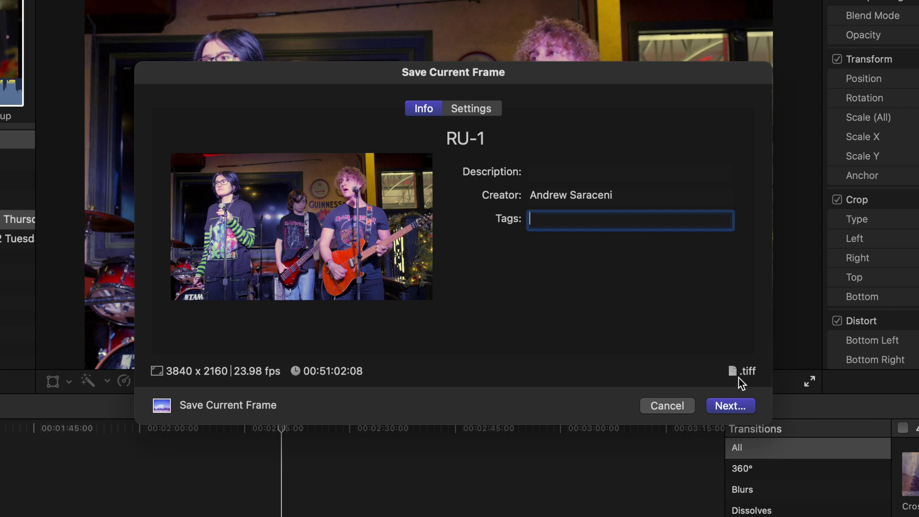
# - Set the export format to JPEG Image and continue to the save location
pyautogui.click(478, 110)
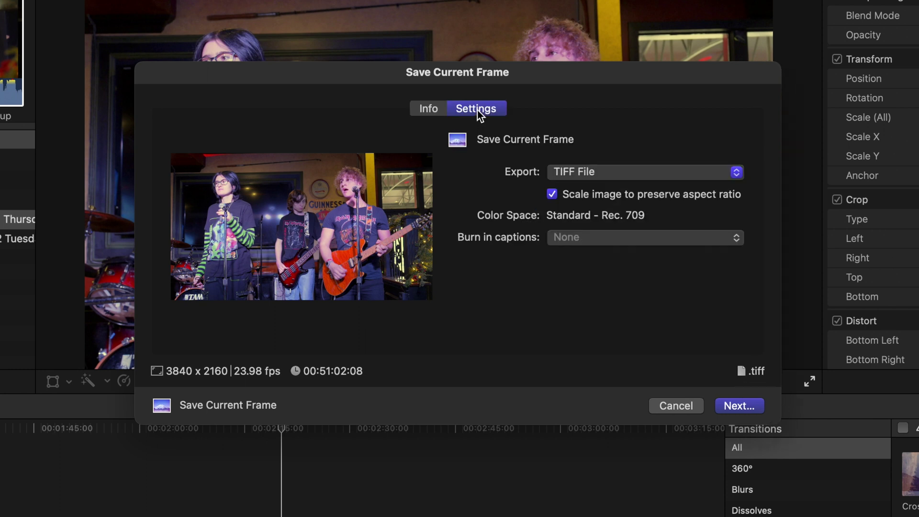
pyautogui.click(600, 172)
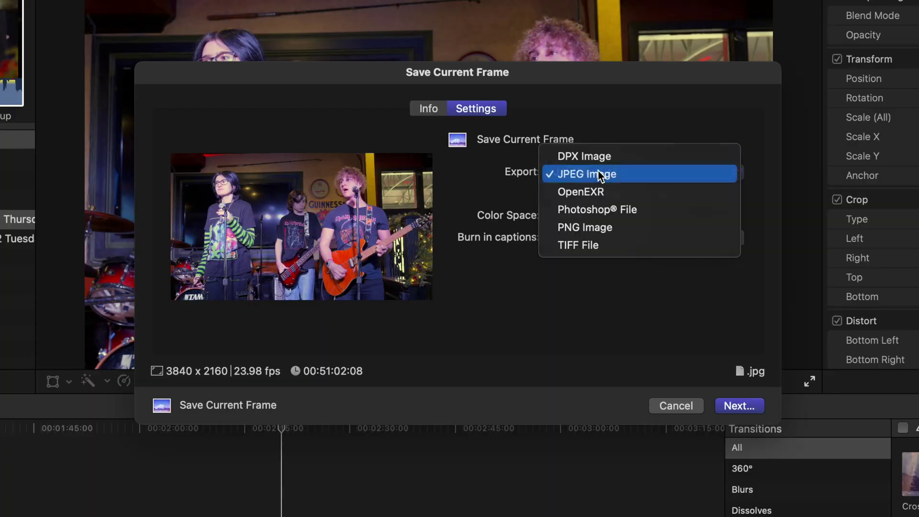
pyautogui.click(600, 176)
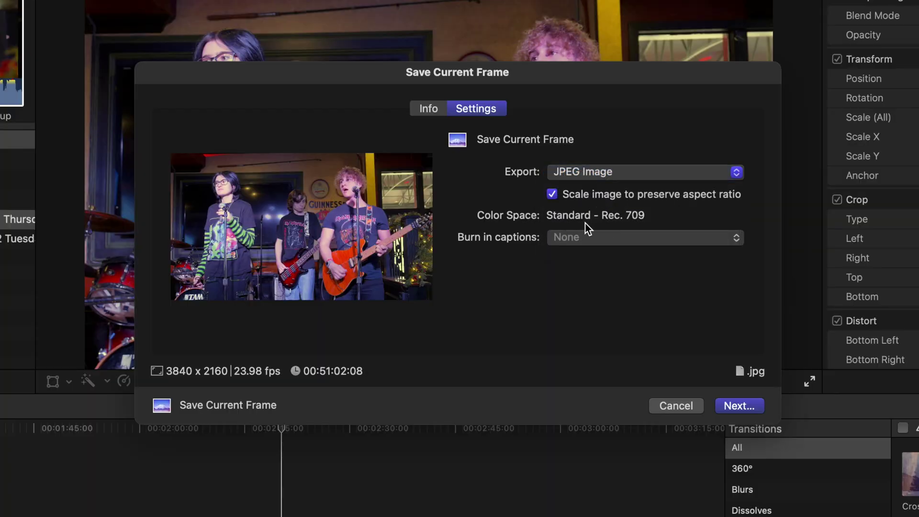
pyautogui.click(427, 107)
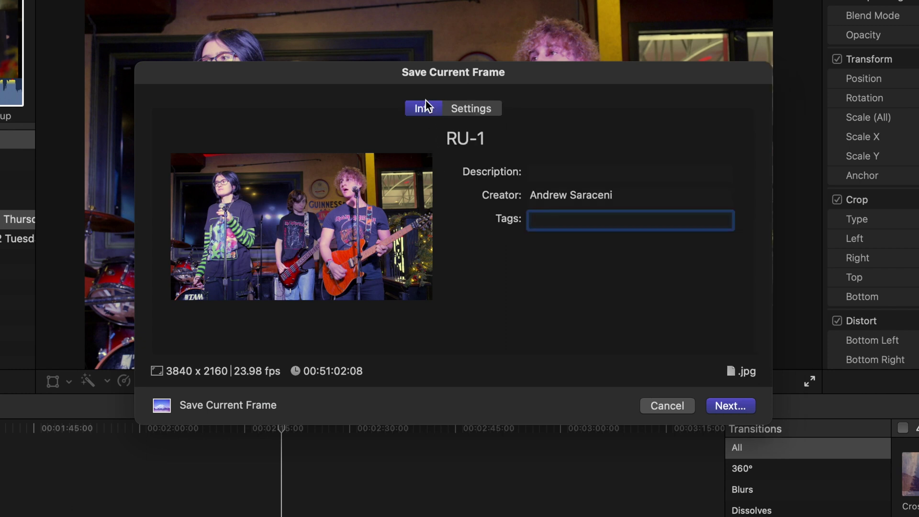
pyautogui.click(723, 407)
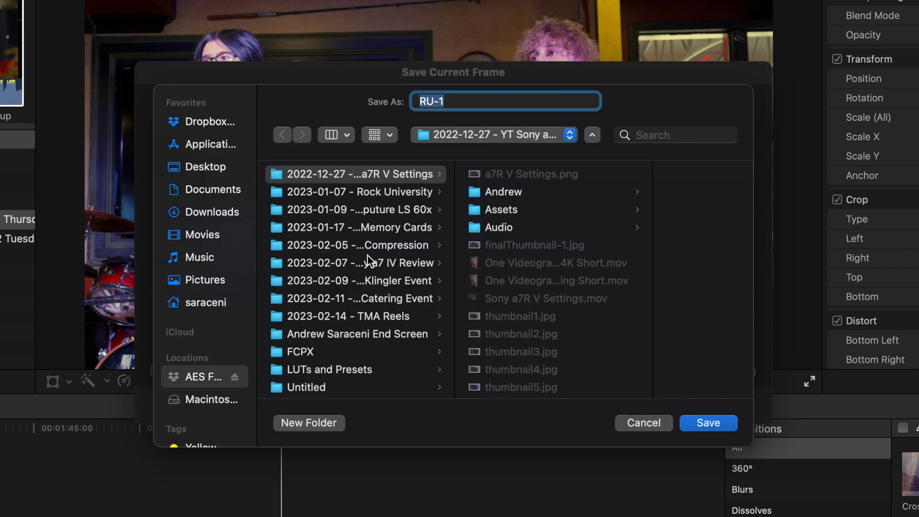
# - Save RU-1.jpg into the subfolder under 2023-01-07 - Rock University > Photos
pyautogui.click(346, 193)
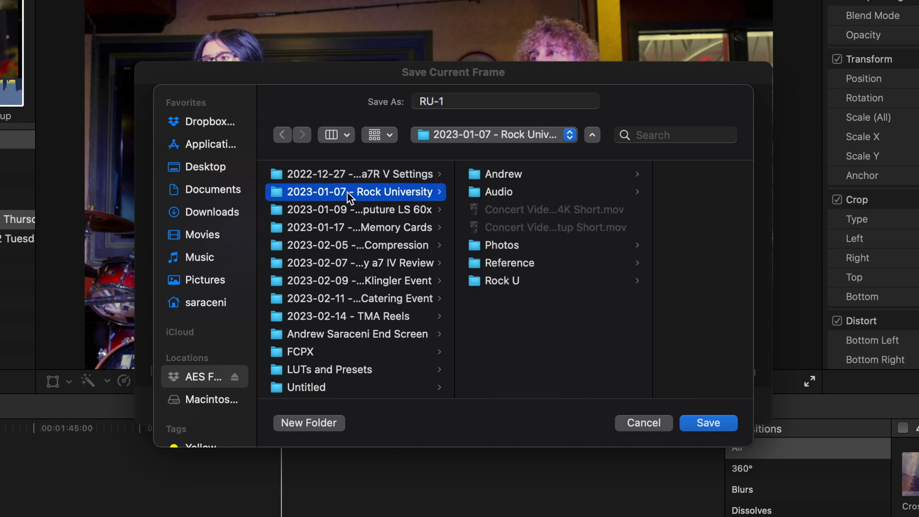
pyautogui.click(521, 246)
pyautogui.click(592, 173)
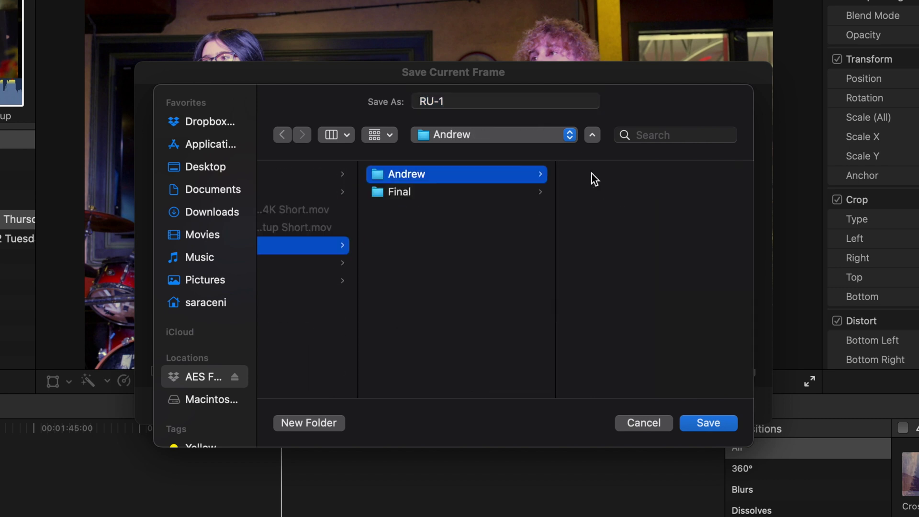
pyautogui.click(693, 425)
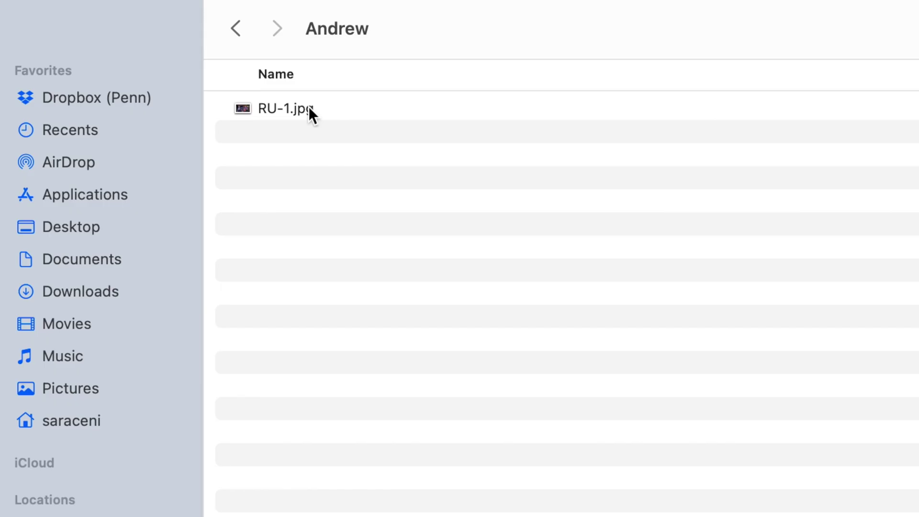
# - Preview RU-1.jpg, then open the Rock U Set 1 Thursday Group .mov in VLC
pyautogui.click(171, 44)
pyautogui.doubleClick(308, 107)
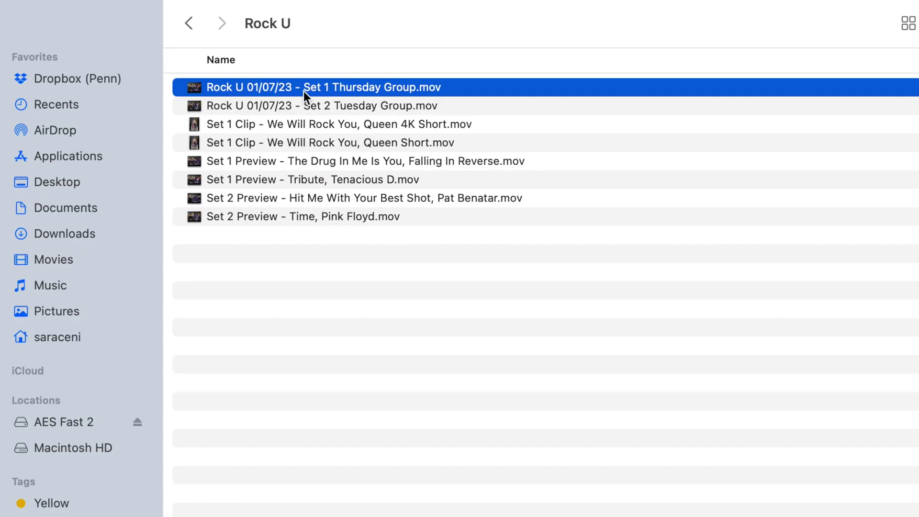
pyautogui.rightClick(302, 88)
pyautogui.moveTo(361, 121)
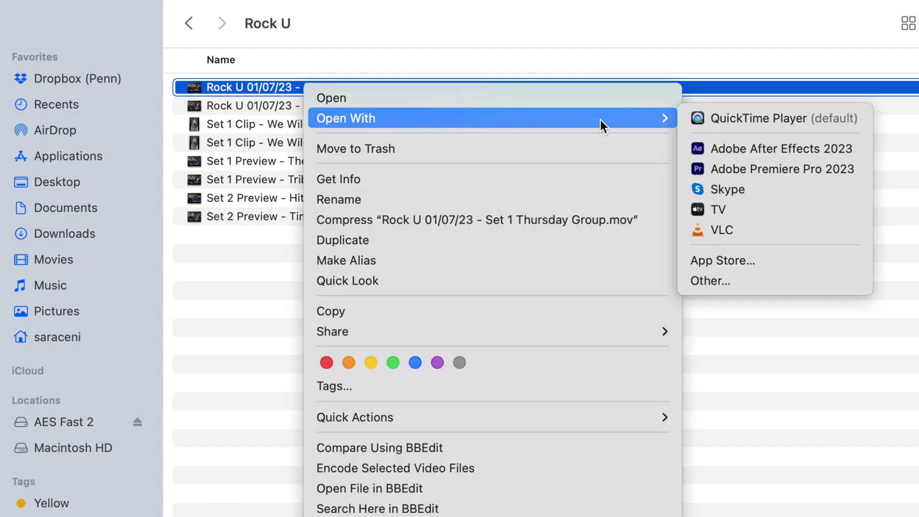
pyautogui.click(727, 231)
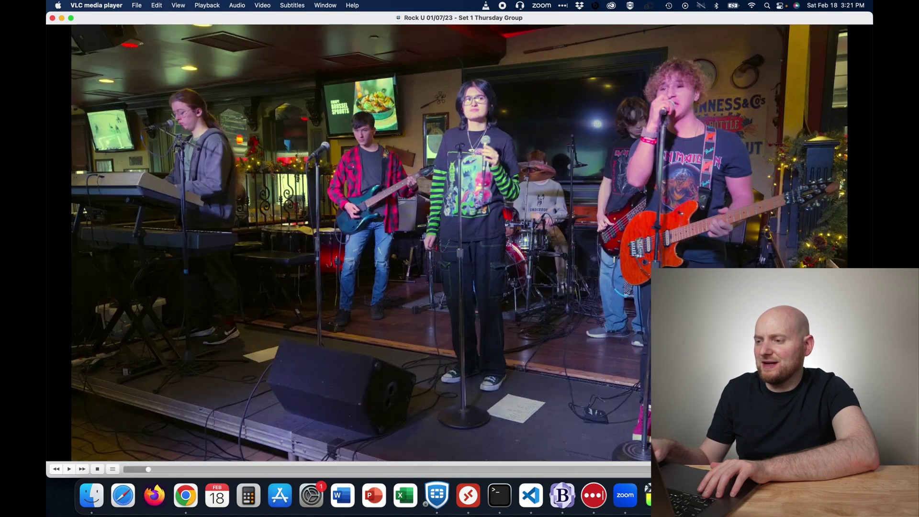
# - Step back slightly in the video and bring up VLC's Preferences on the Video pane
pyautogui.press('super+Left')
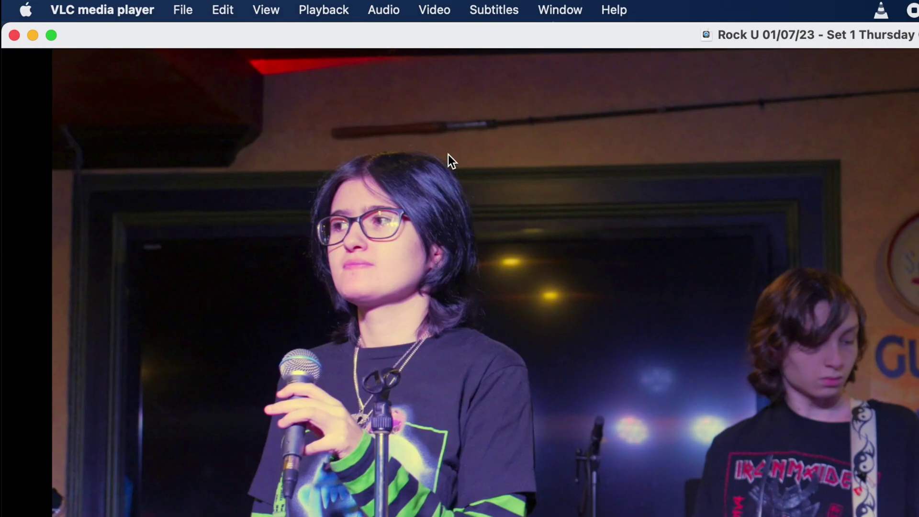
pyautogui.click(125, 11)
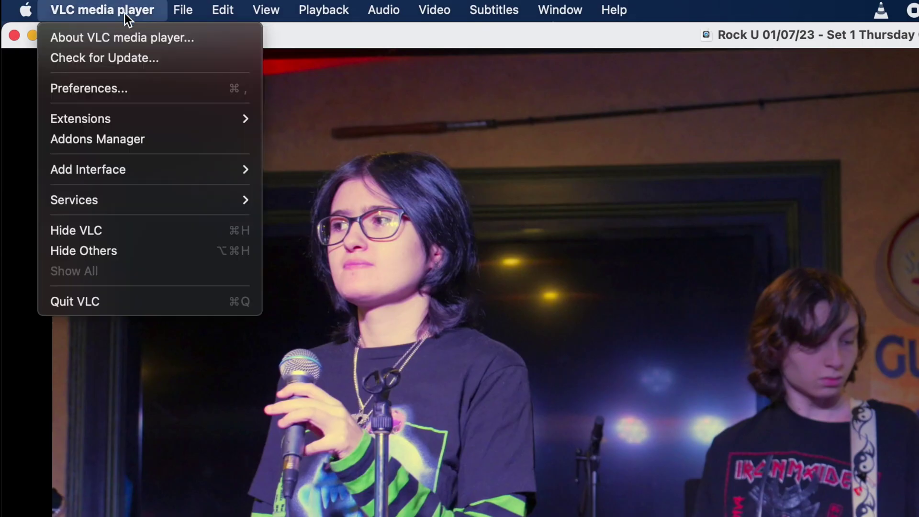
pyautogui.click(125, 85)
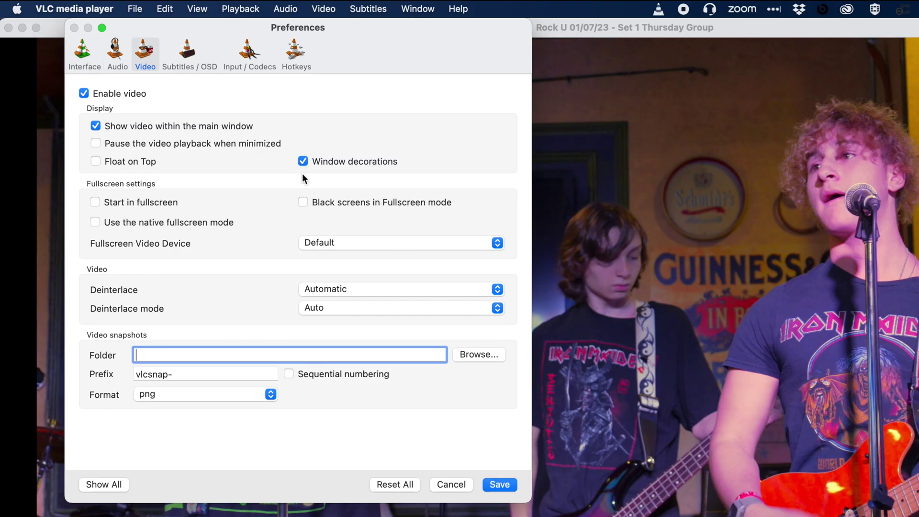
# - Set VLC snapshots to save to the Desktop in jpg format, and save the preferences
pyautogui.click(145, 57)
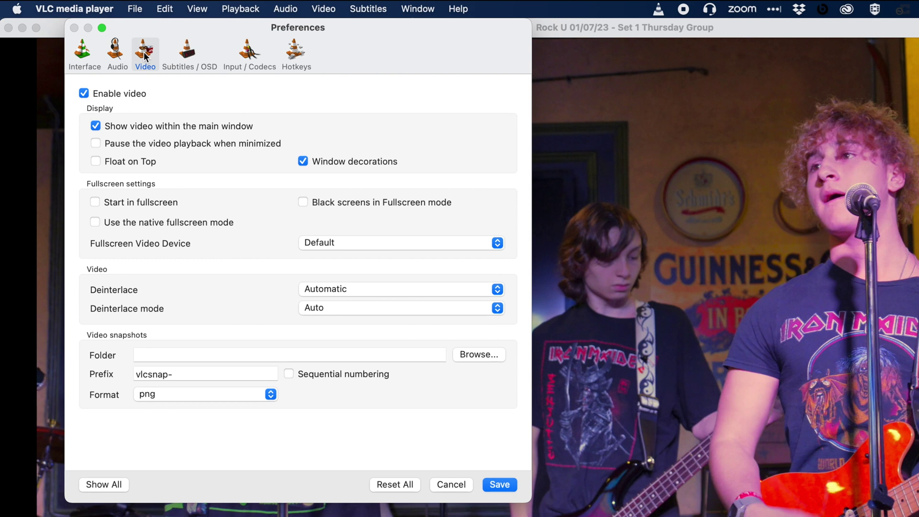
pyautogui.click(77, 55)
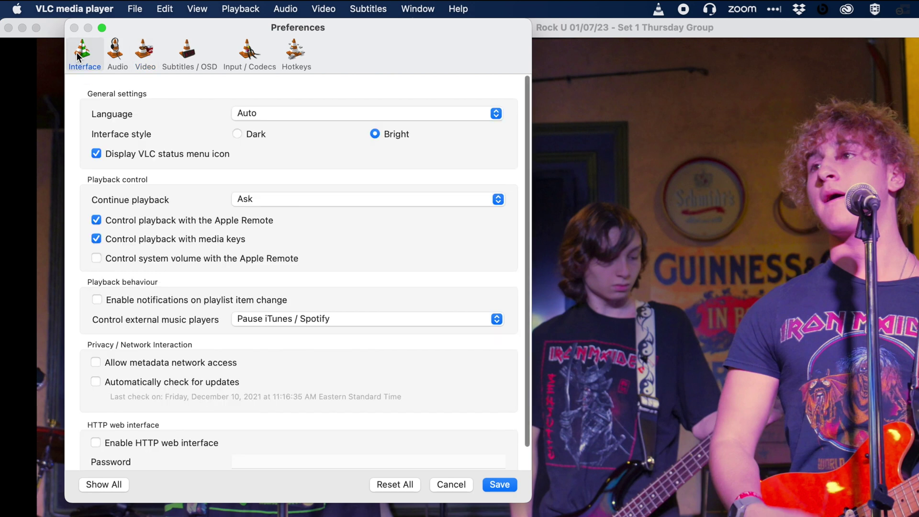
pyautogui.click(142, 54)
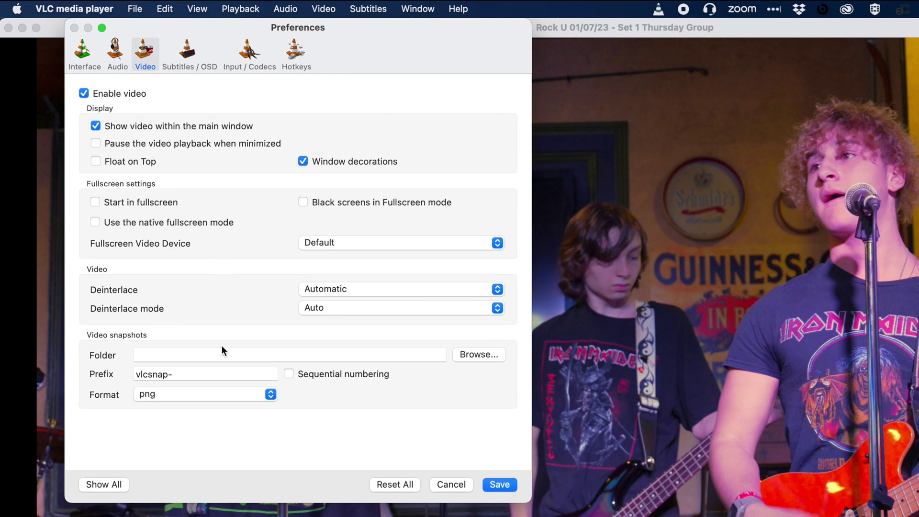
pyautogui.click(475, 357)
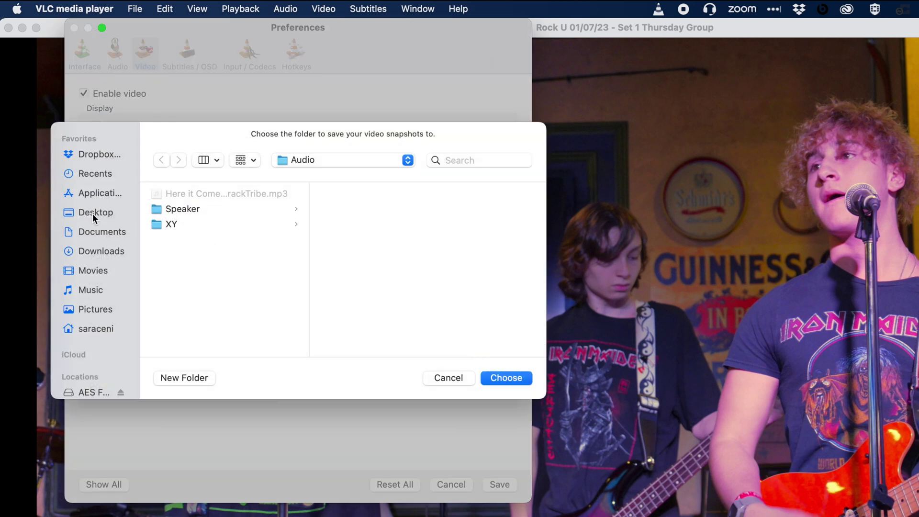
pyautogui.click(93, 213)
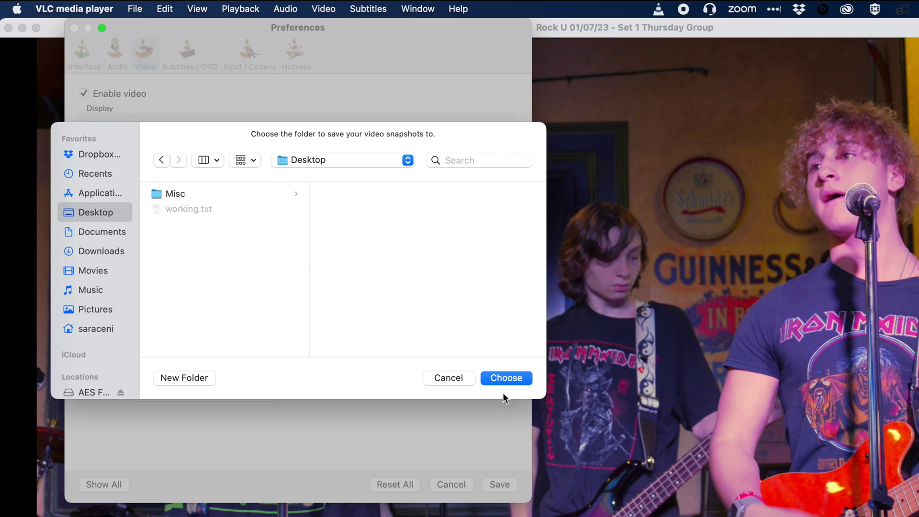
pyautogui.click(507, 379)
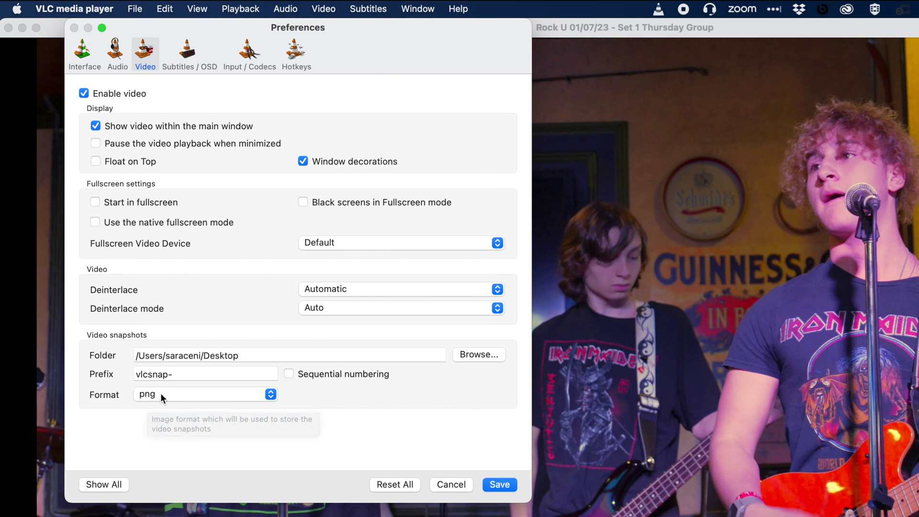
pyautogui.click(176, 394)
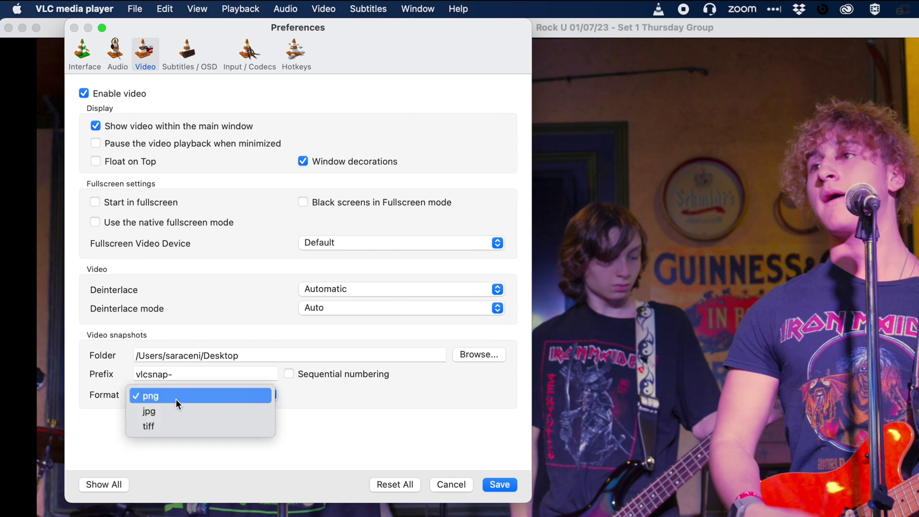
pyautogui.click(165, 414)
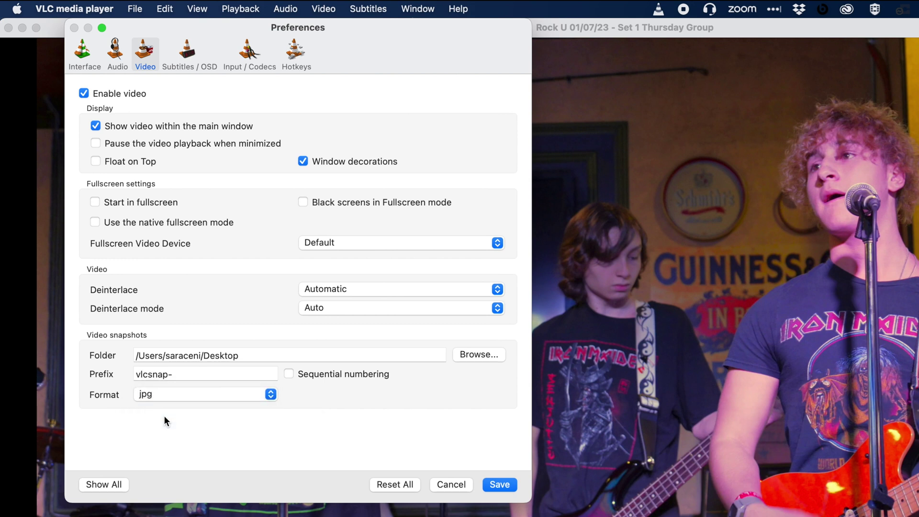
pyautogui.click(499, 485)
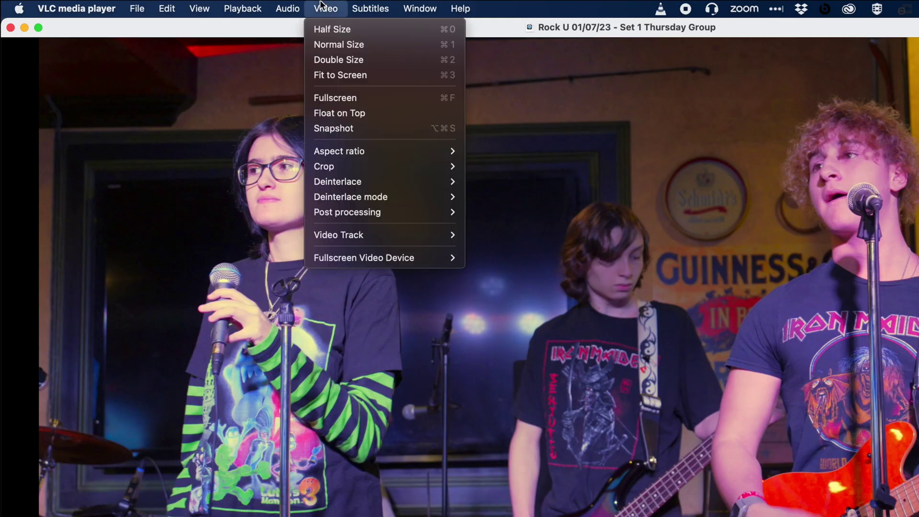
# - Take a VLC snapshot of the current frame and locate the new vlcsnap jpg on the Desktop
pyautogui.click(346, 132)
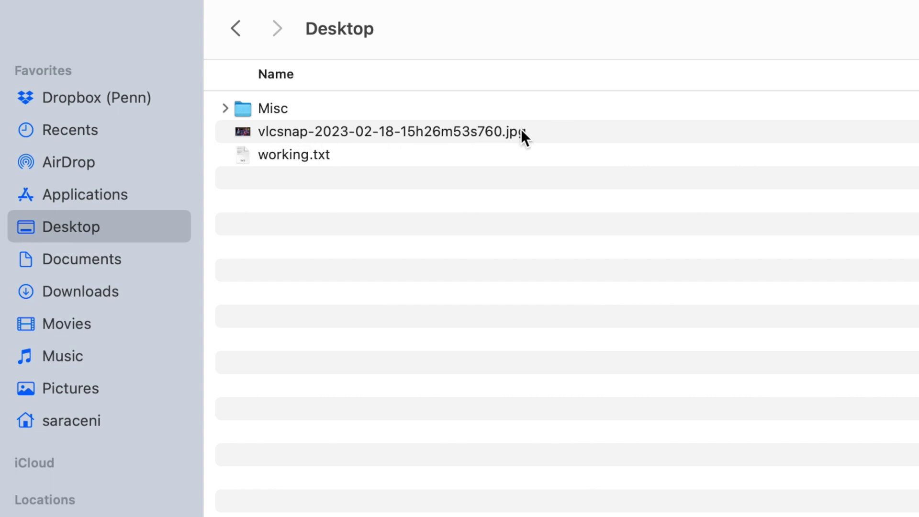
pyautogui.click(496, 131)
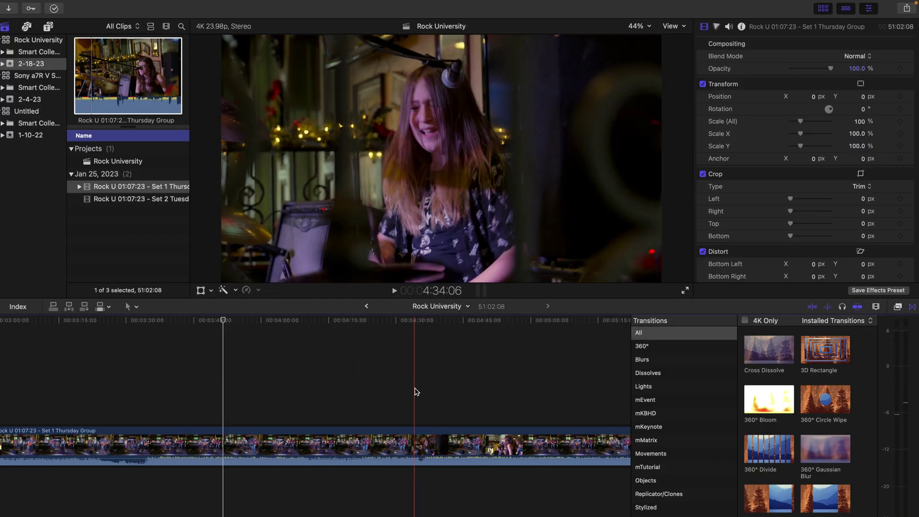
# - Move the playhead to a later frame in the Set 1 Thursday Group clip
pyautogui.click(417, 391)
# - Remove thumbnail6.jpg from the Lightroom catalog in Grid view, leaving Previous Import empty, and begin an import
pyautogui.click(509, 392)
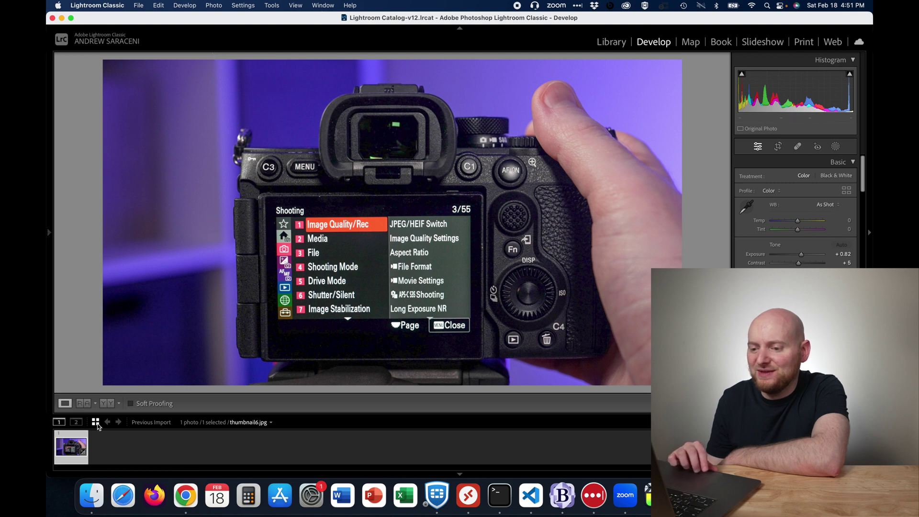
pyautogui.click(96, 422)
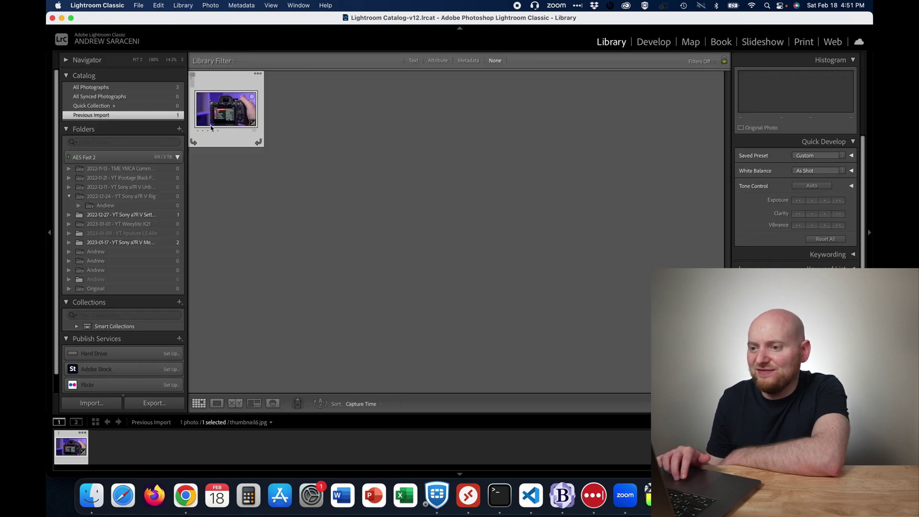
pyautogui.rightClick(224, 114)
pyautogui.click(243, 436)
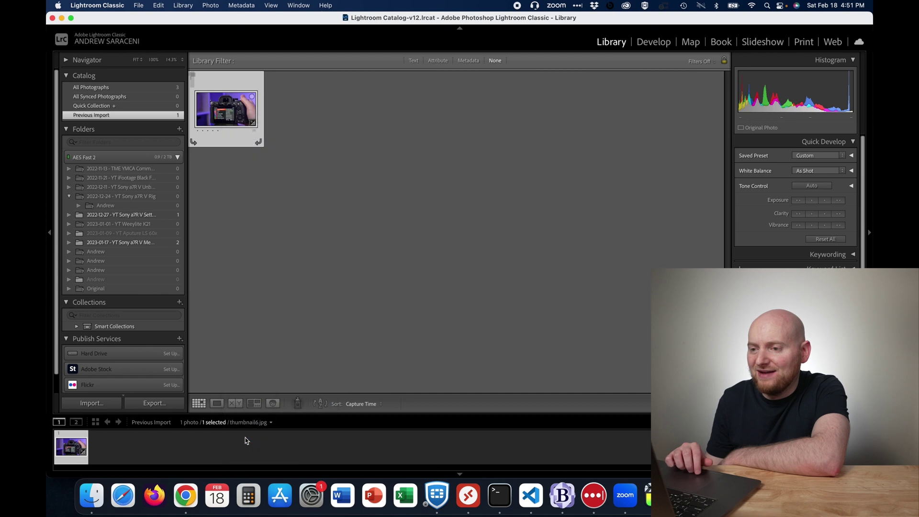
pyautogui.press('Return')
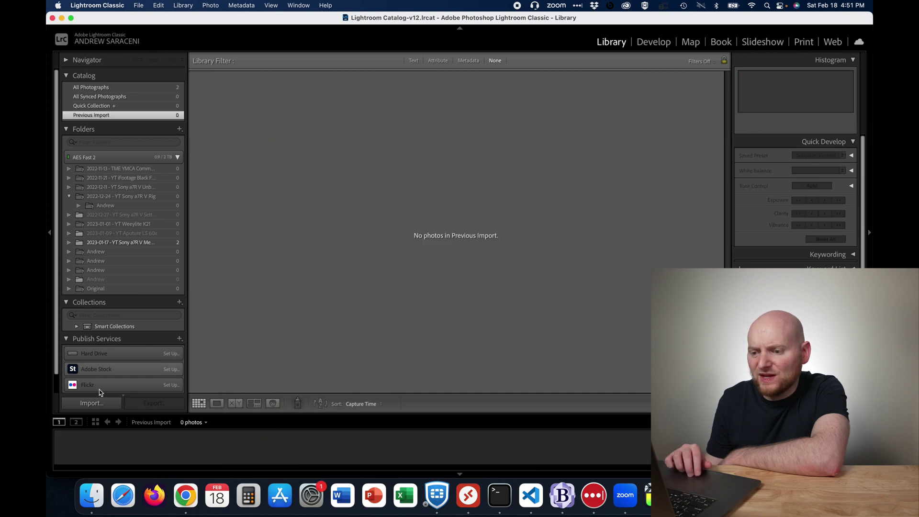
pyautogui.click(95, 404)
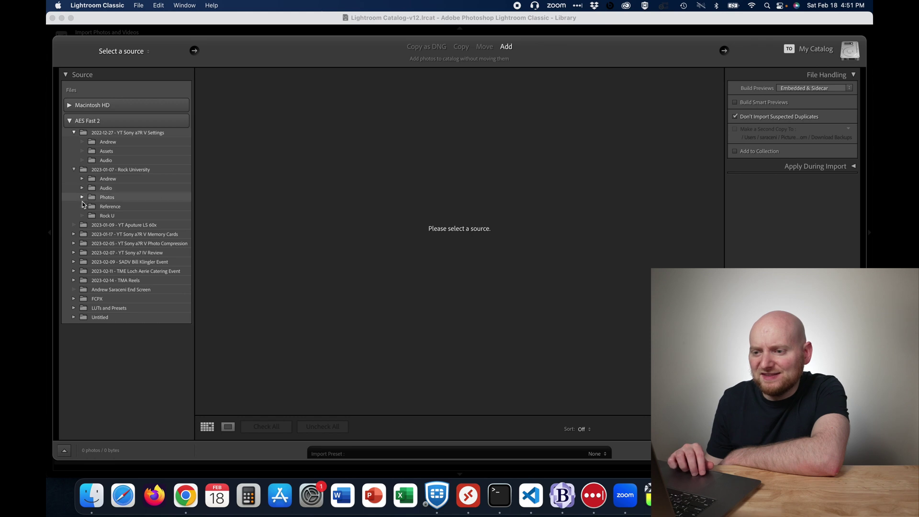
# - Choose the Andrew subfolder under Photos as the import source and browse its 71 RU stills
pyautogui.click(82, 197)
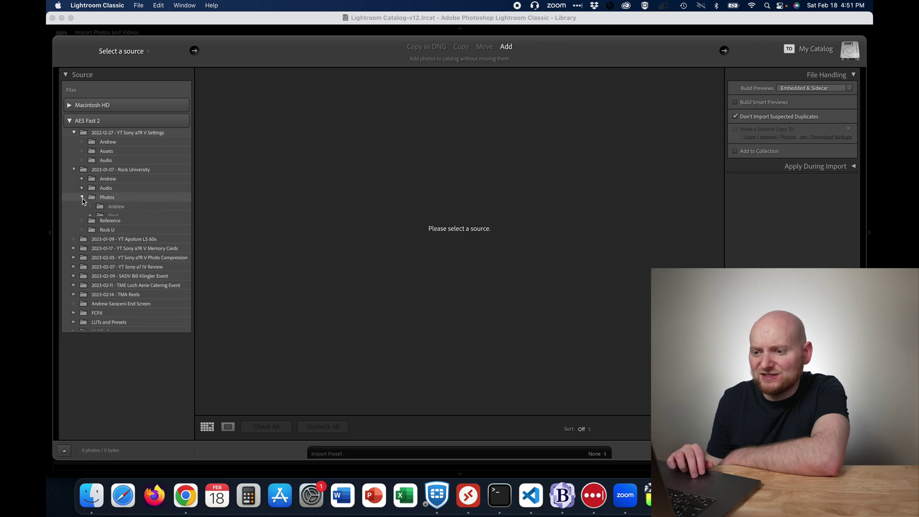
pyautogui.click(115, 206)
pyautogui.scroll(-10, 388, 227)
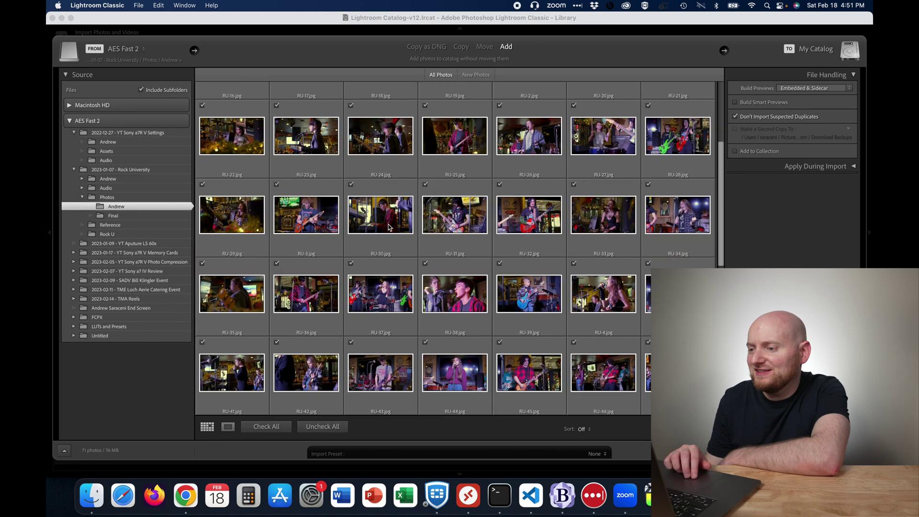
pyautogui.scroll(-5, 389, 227)
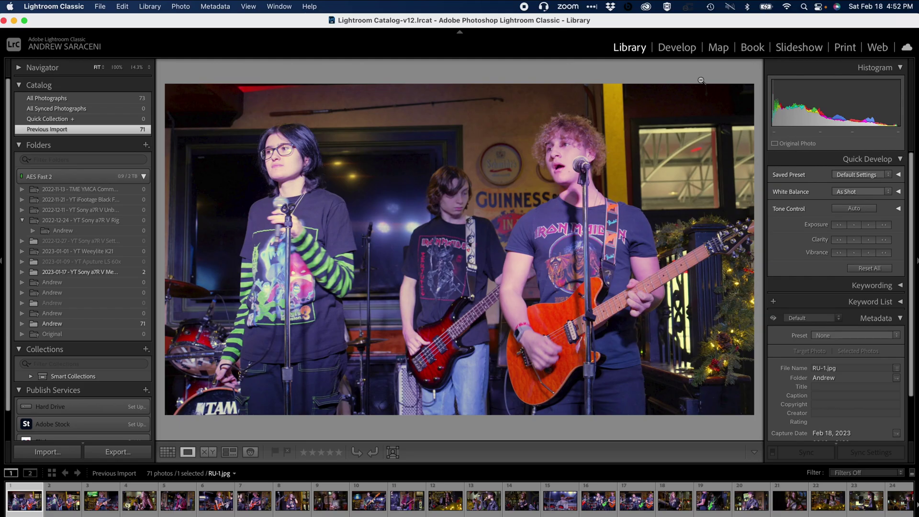
# - Apply Auto tone to RU-1.jpg in Develop and pull Highlights down to −56
pyautogui.click(677, 48)
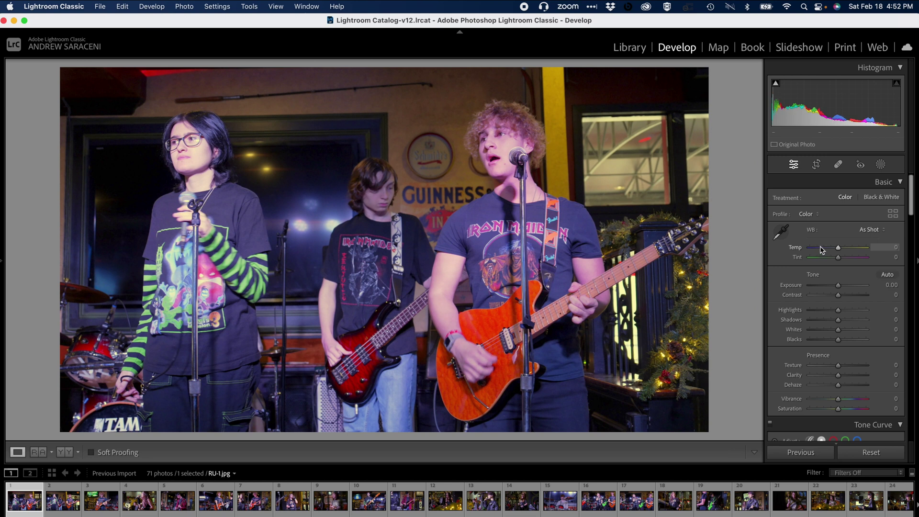
pyautogui.click(888, 276)
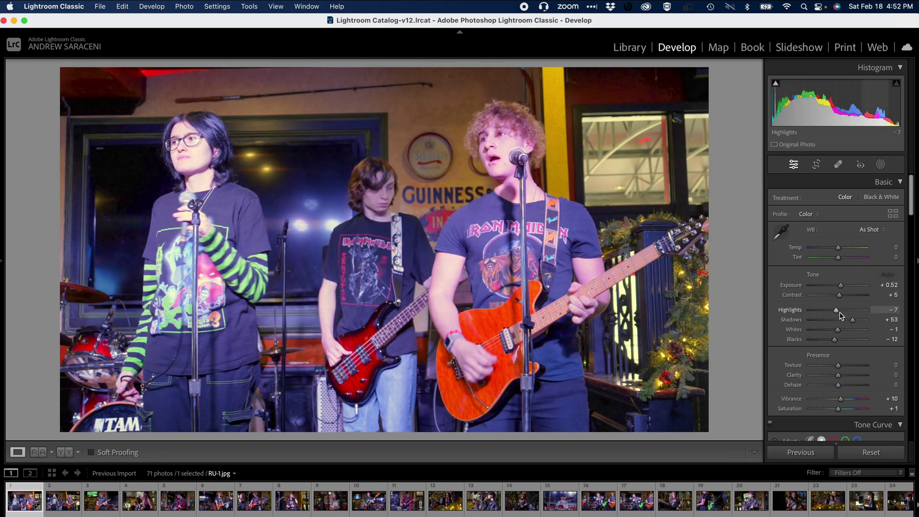
pyautogui.moveTo(839, 313); pyautogui.dragTo(822, 335)
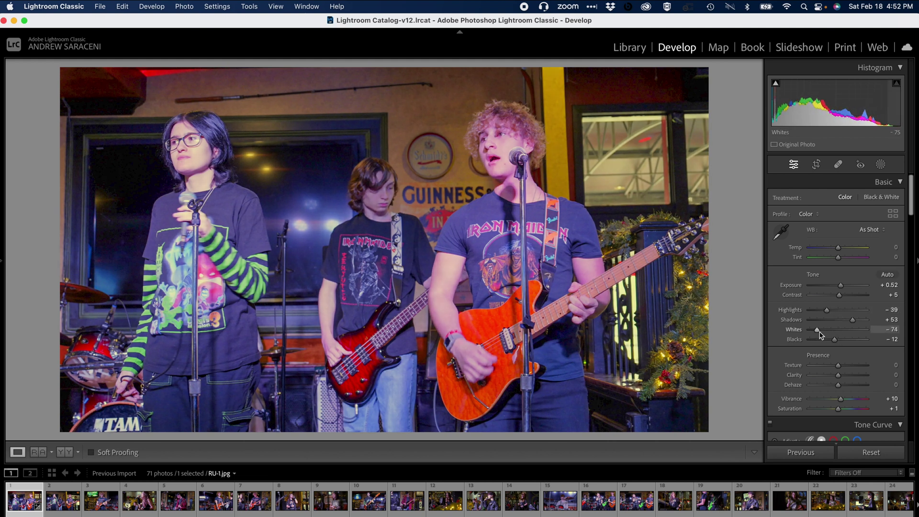
pyautogui.moveTo(822, 316); pyautogui.dragTo(847, 320)
# - Set RU-1.jpg's white balance to Auto
pyautogui.click(875, 231)
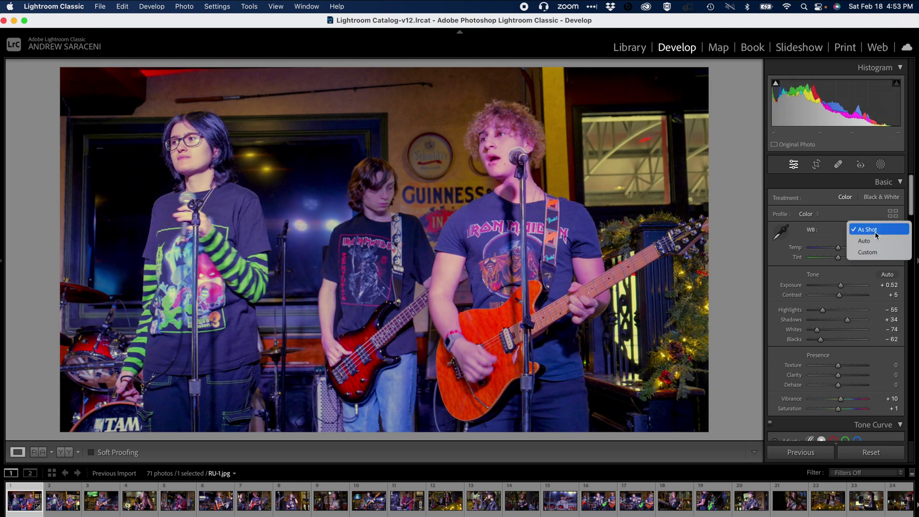
pyautogui.click(879, 241)
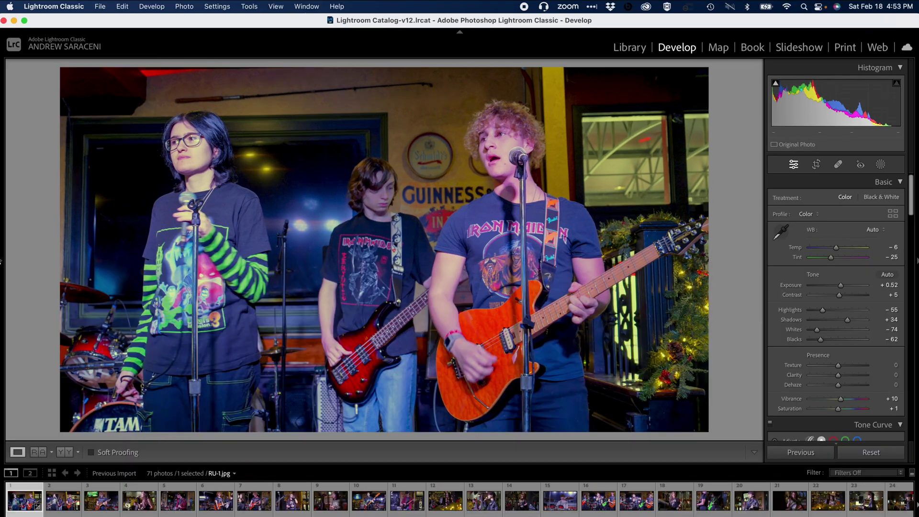
pyautogui.click(2, 261)
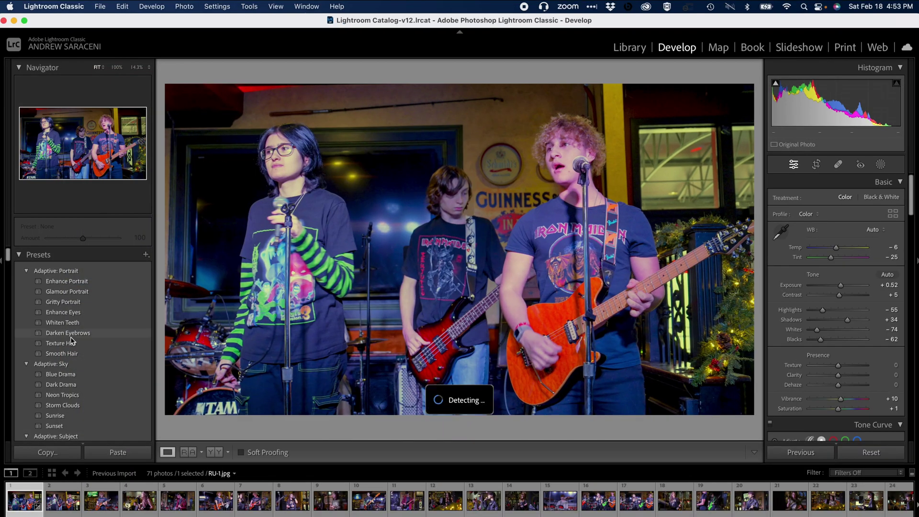
# - Apply the Adaptive: Subject Warm Pop preset at amount 100 to RU-1.jpg and open the crop aspect list
pyautogui.scroll(-5, 71, 341)
pyautogui.scroll(-4, 71, 354)
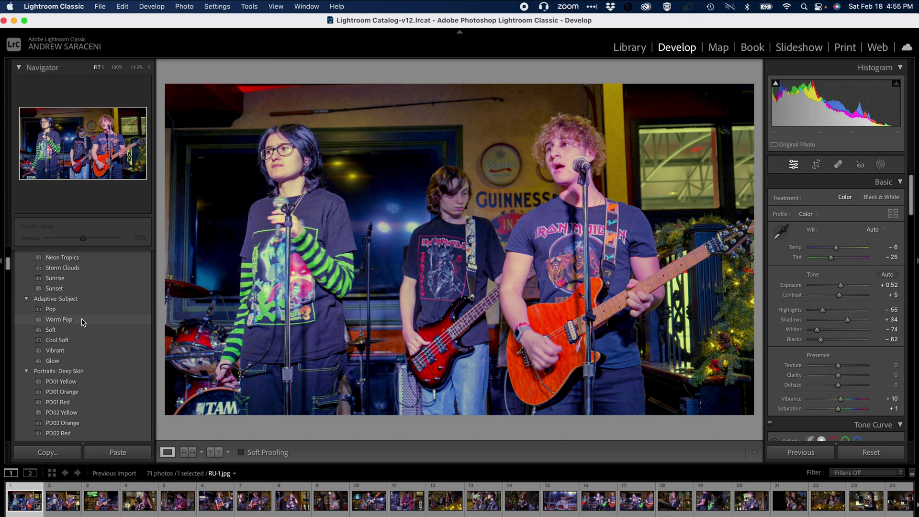
pyautogui.click(84, 320)
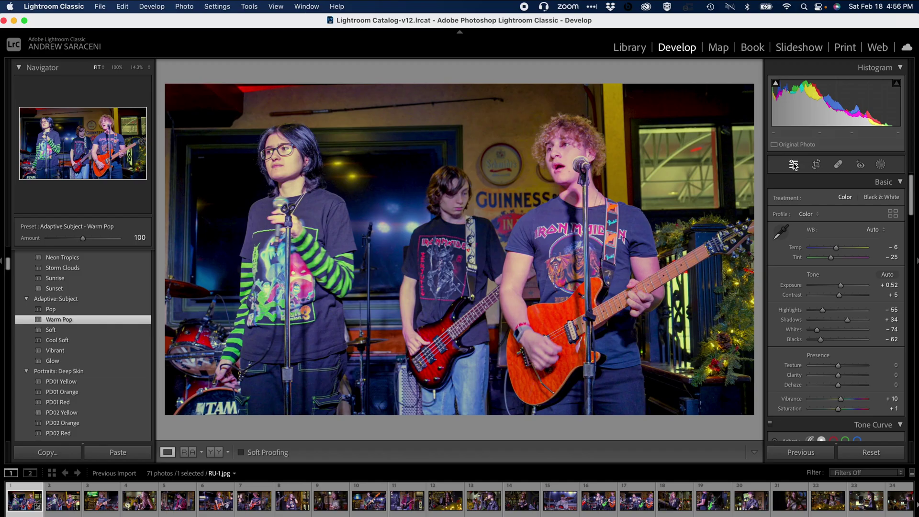
pyautogui.click(819, 164)
pyautogui.click(867, 200)
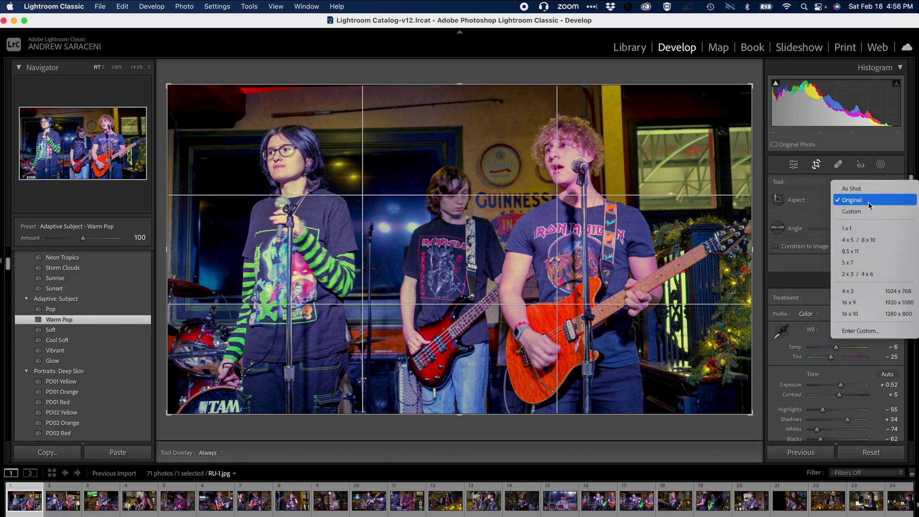
# - Crop RU-1.jpg to 2 x 3 / 4 x 6 with the image nudged right, then apply Upright Level
pyautogui.click(873, 276)
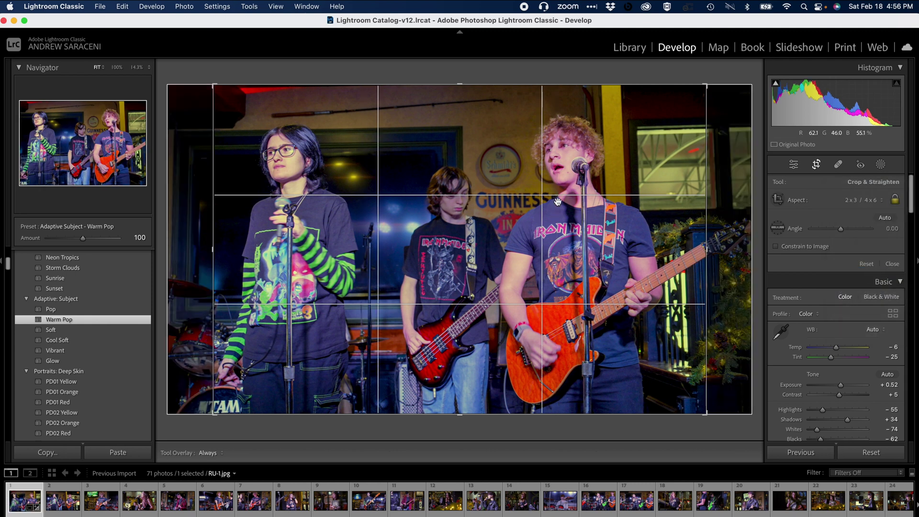
pyautogui.moveTo(558, 202); pyautogui.dragTo(569, 204)
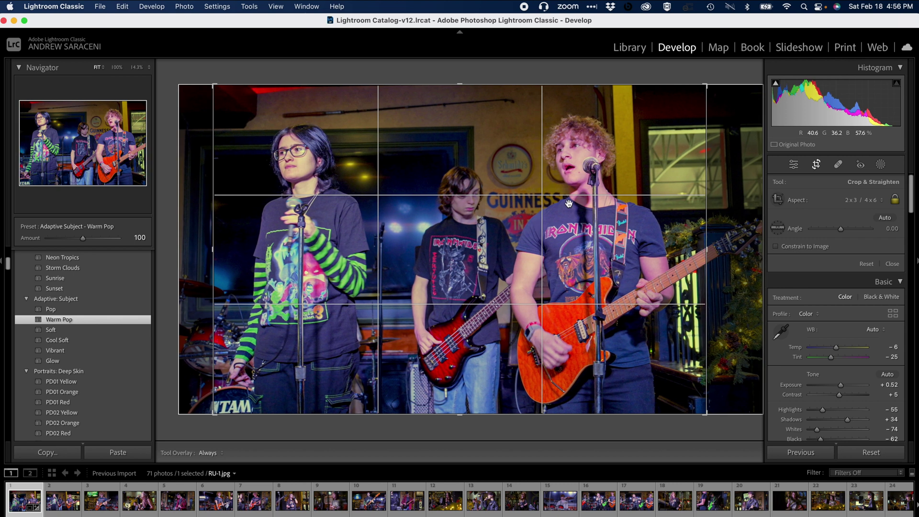
pyautogui.press('Return')
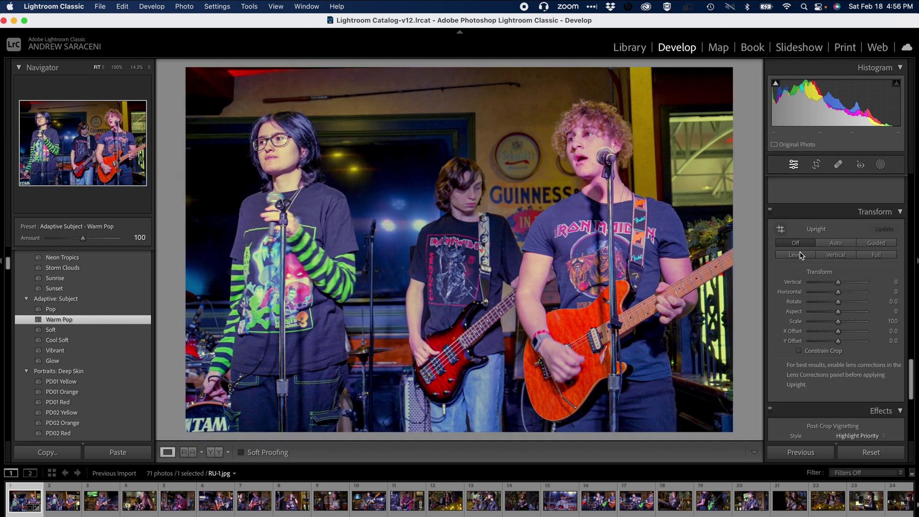
pyautogui.click(800, 255)
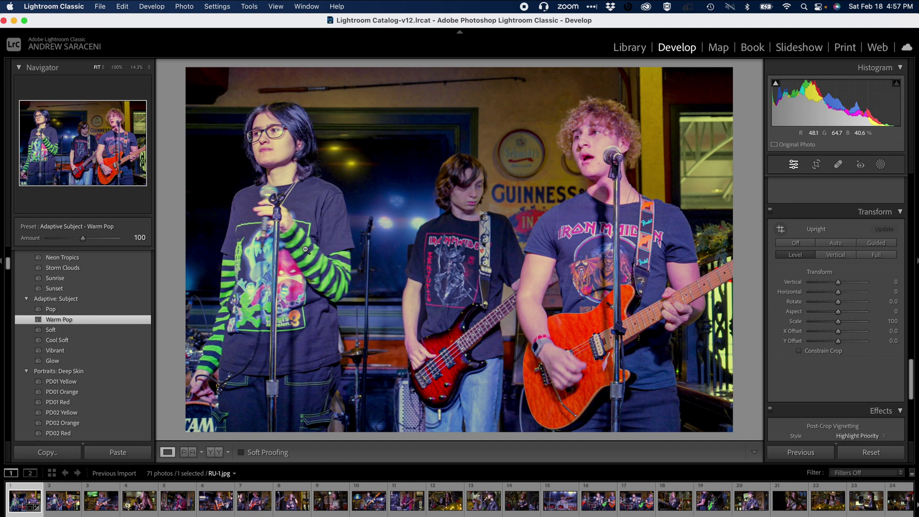
pyautogui.scroll(-5, 844, 280)
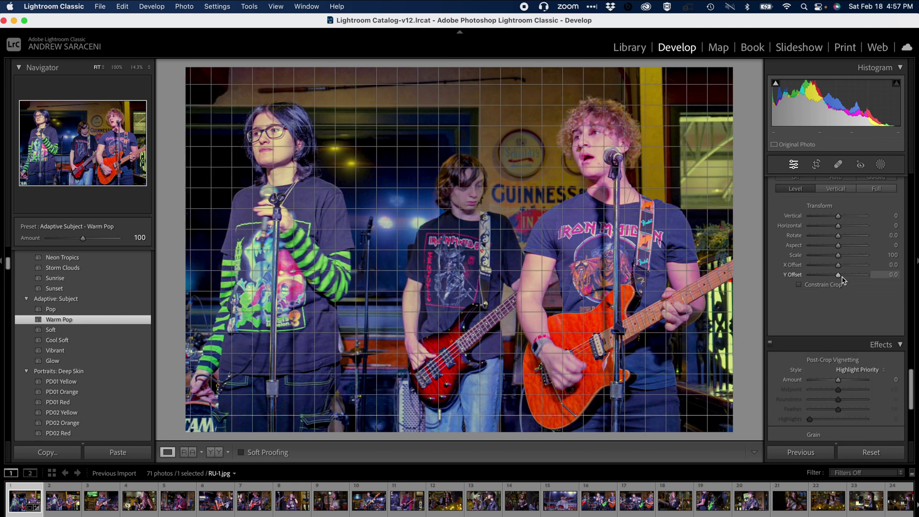
pyautogui.scroll(5, 844, 280)
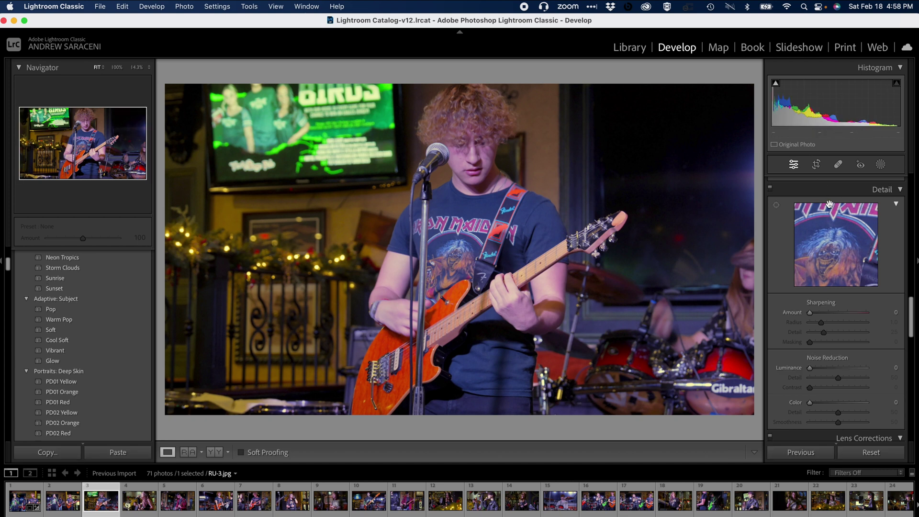
# - Give RU-3.jpg Auto tone, Auto white balance and the Warm Pop preset
pyautogui.scroll(10, 815, 197)
pyautogui.press('super+shift+v')
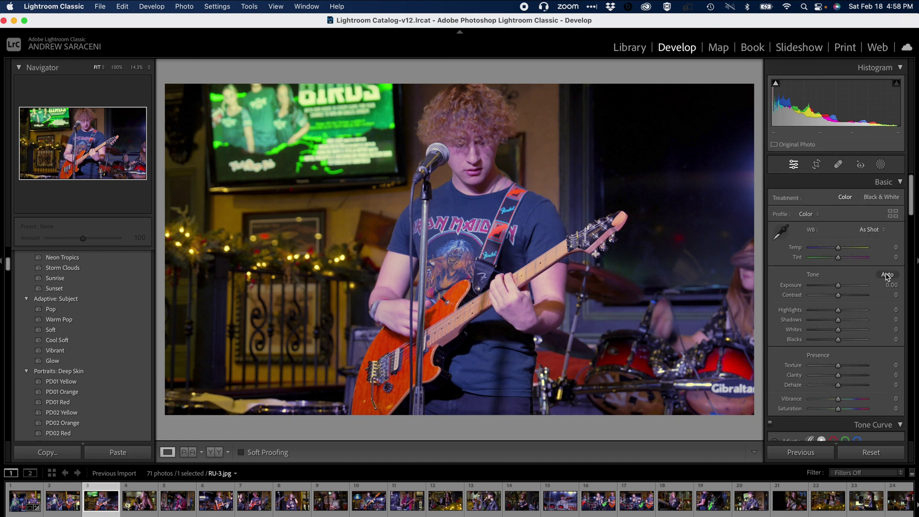
pyautogui.click(875, 232)
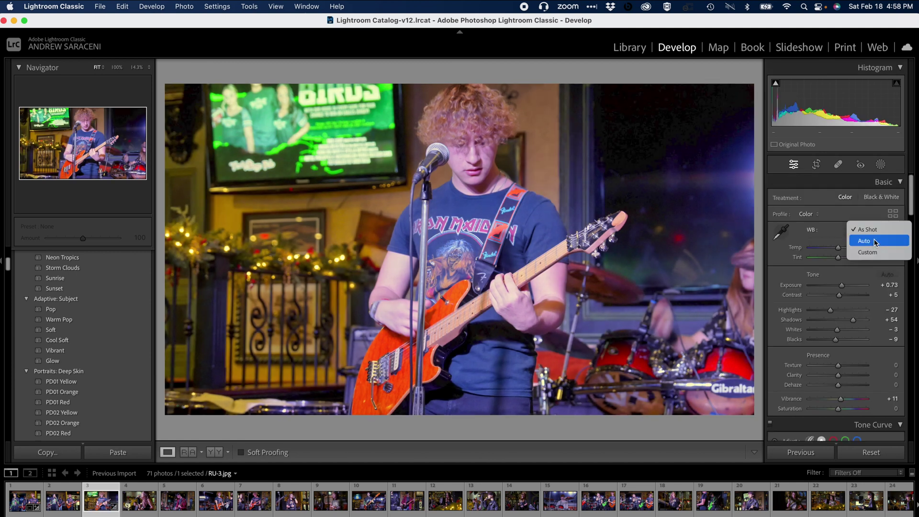
pyautogui.click(874, 242)
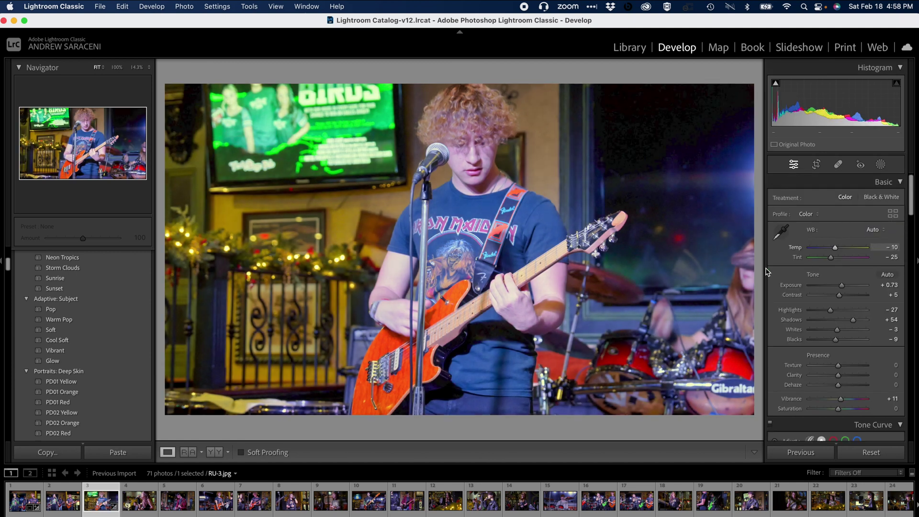
pyautogui.click(69, 324)
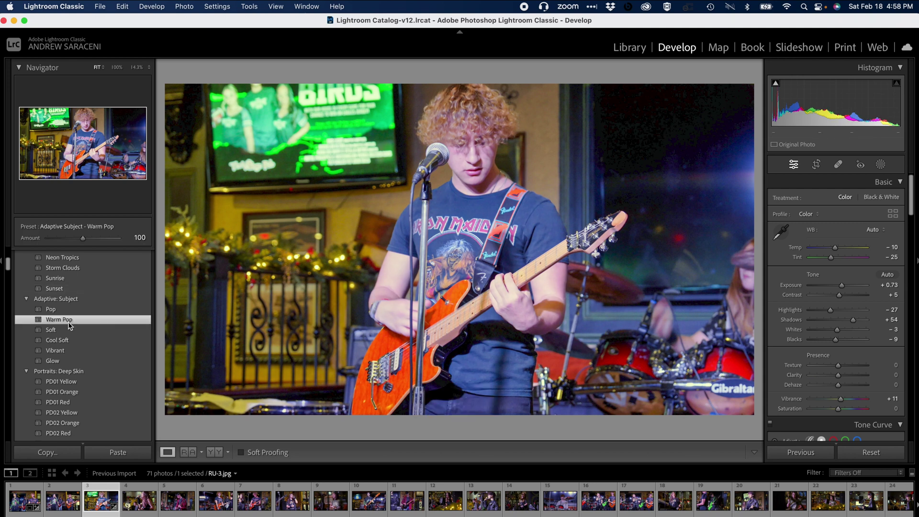
# - Lower RU-3.jpg's Highlights to −65 and Blacks to −57, then apply Upright Level
pyautogui.moveTo(831, 310); pyautogui.dragTo(820, 311)
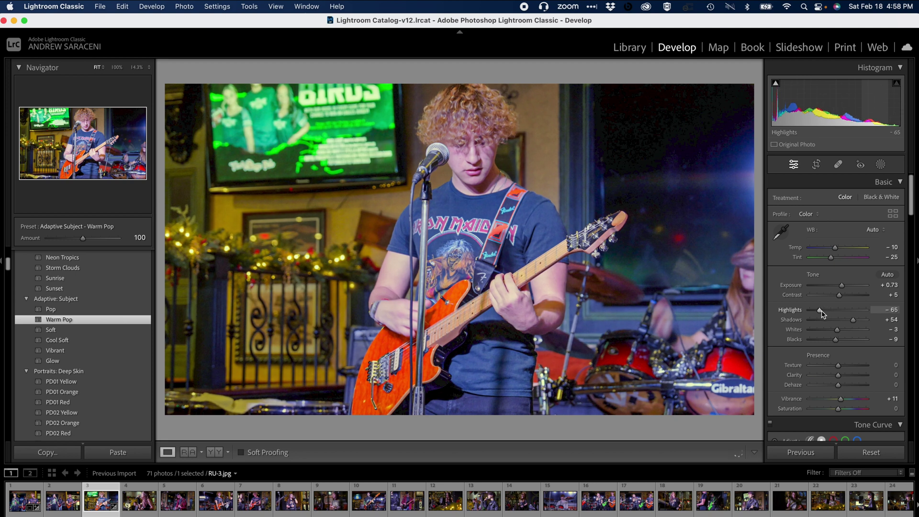
pyautogui.click(823, 340)
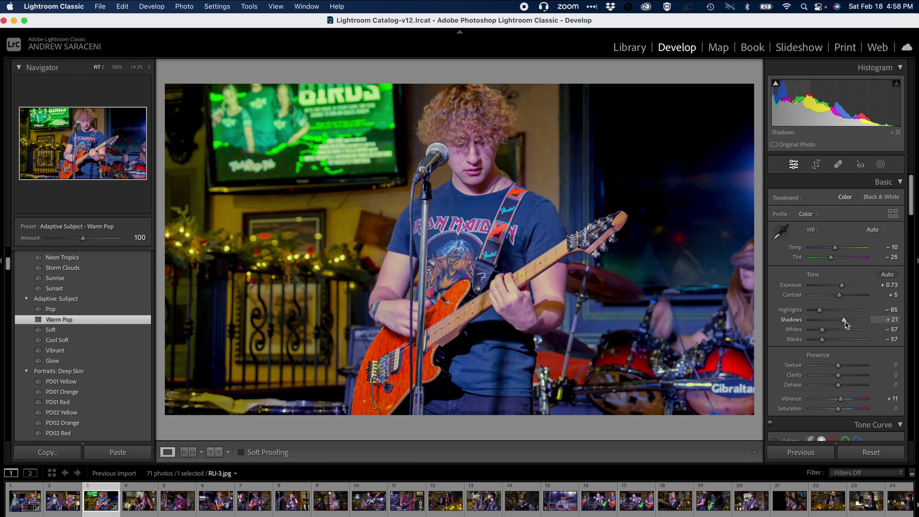
pyautogui.scroll(-15, 844, 316)
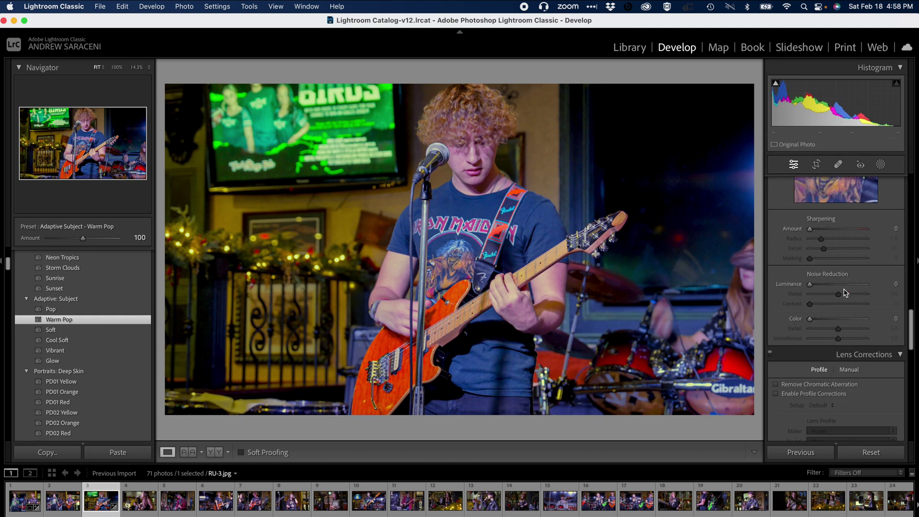
pyautogui.scroll(-5, 845, 293)
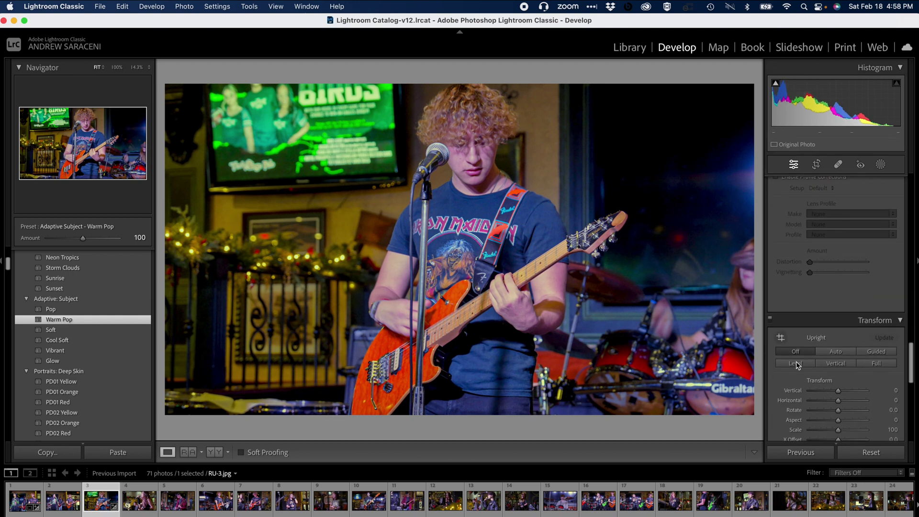
pyautogui.click(795, 365)
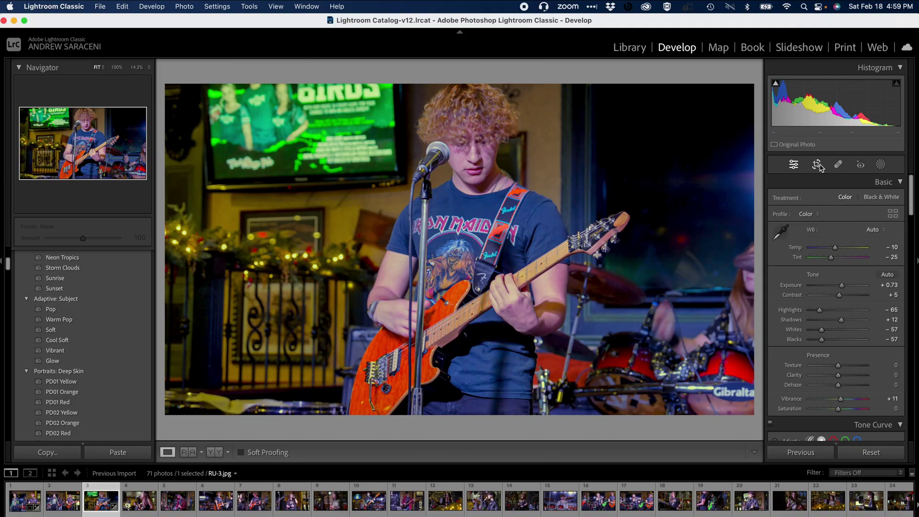
# - Set a portrait 2 x 3 / 4 x 6 crop on RU-3.jpg, shifting the image to centre the guitarist
pyautogui.click(818, 164)
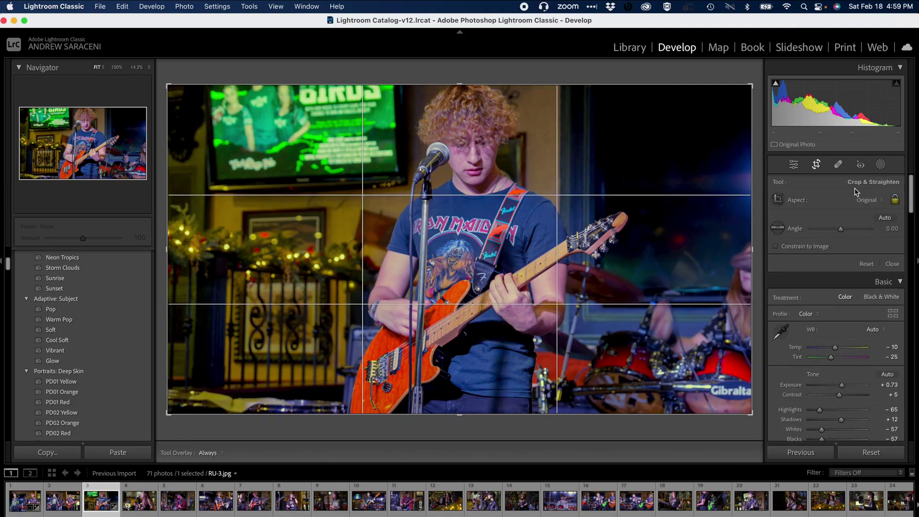
pyautogui.click(867, 200)
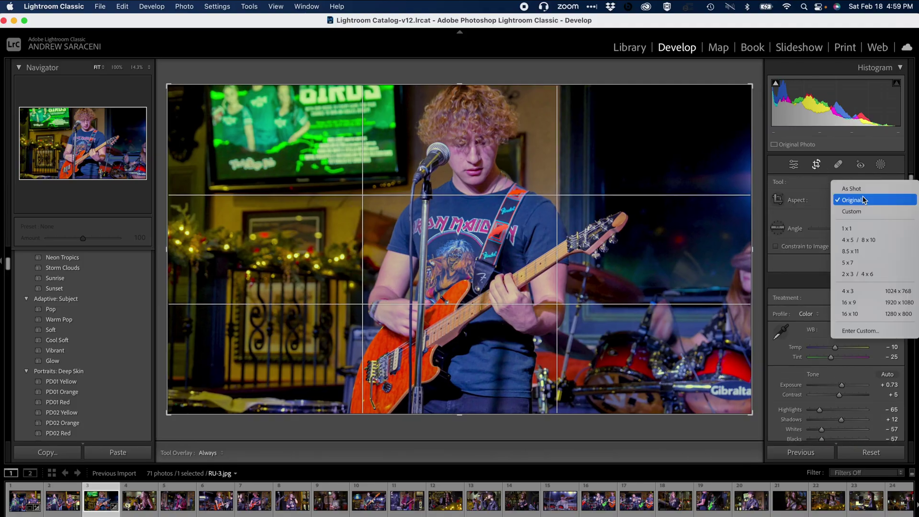
pyautogui.click(866, 274)
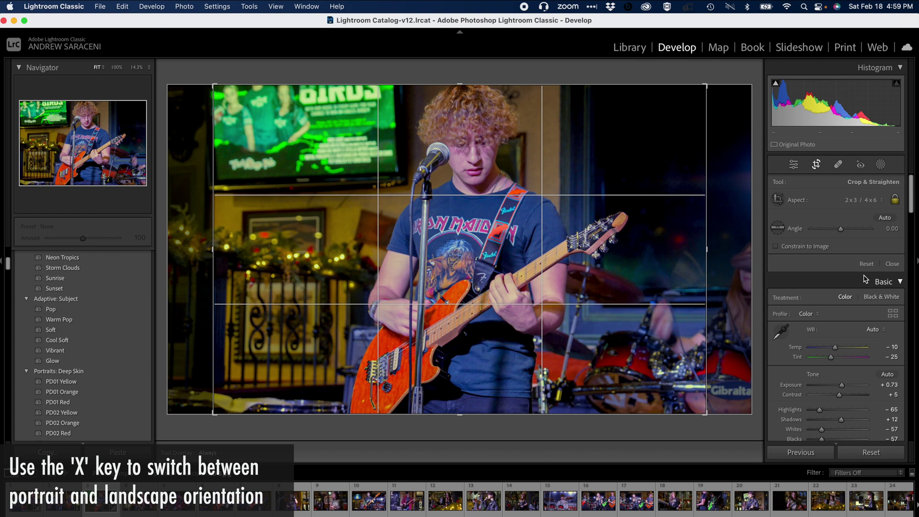
pyautogui.press('x')
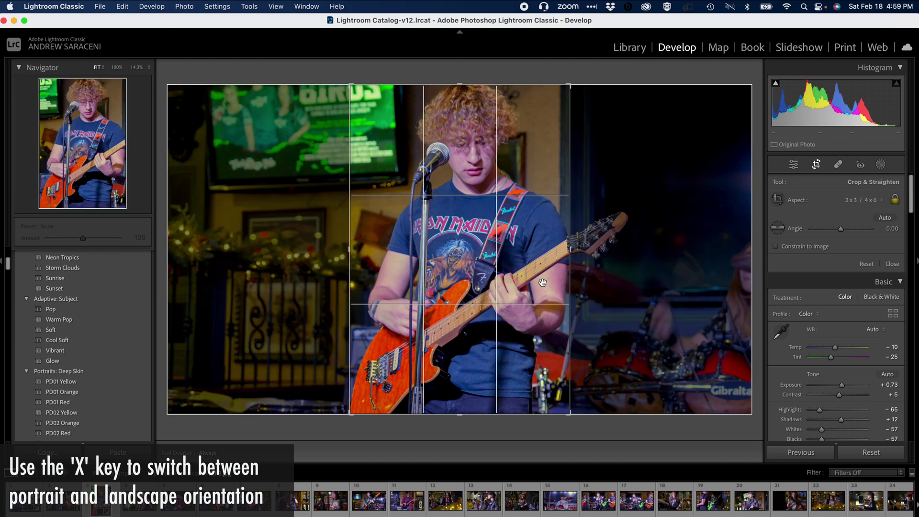
pyautogui.moveTo(486, 277)
pyautogui.mouseDown()
pyautogui.moveTo(449, 277)
pyautogui.moveTo(478, 277)
pyautogui.mouseUp()
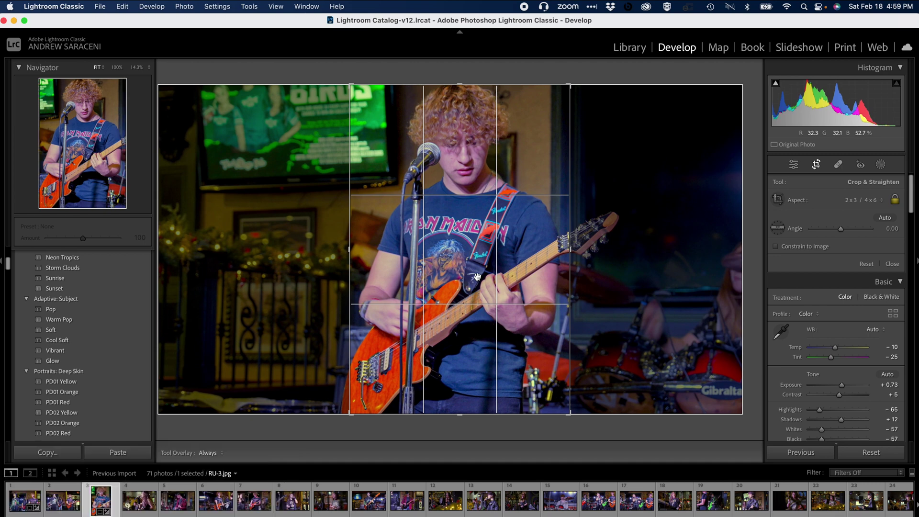